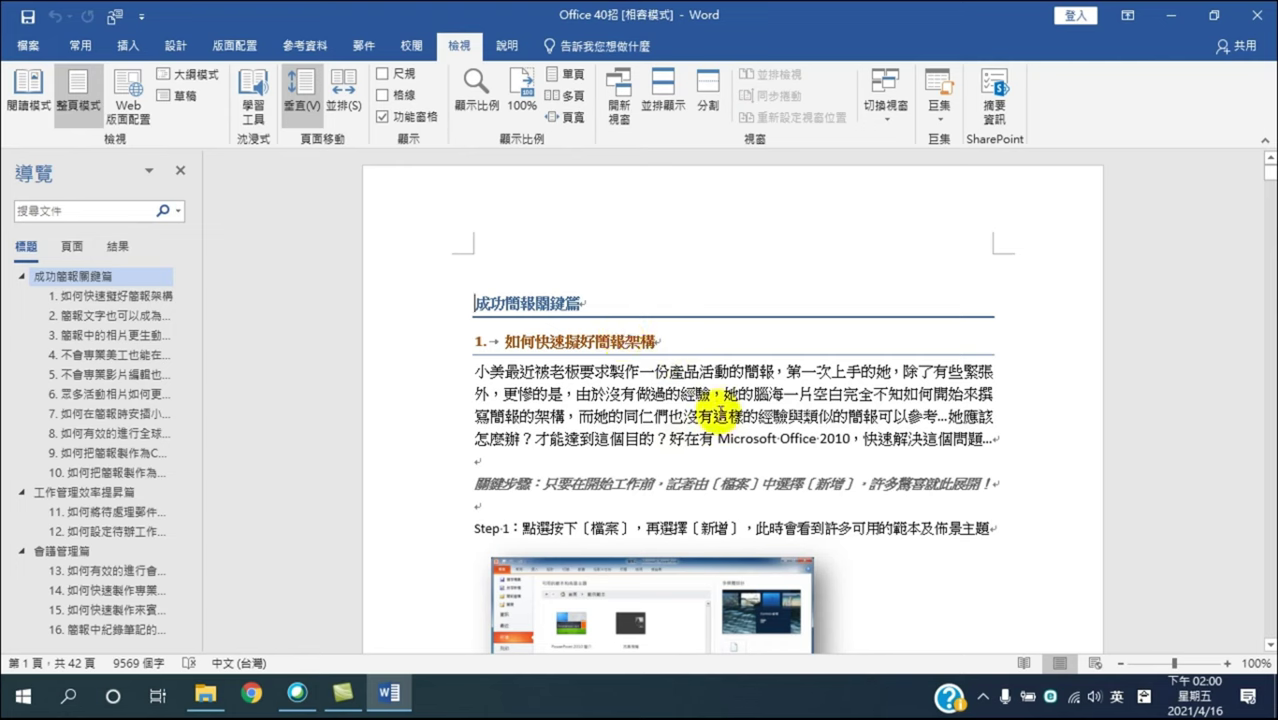
Select the whole document and apply Normal, then No Spacing, so no headings remain
key(ctrl+a)
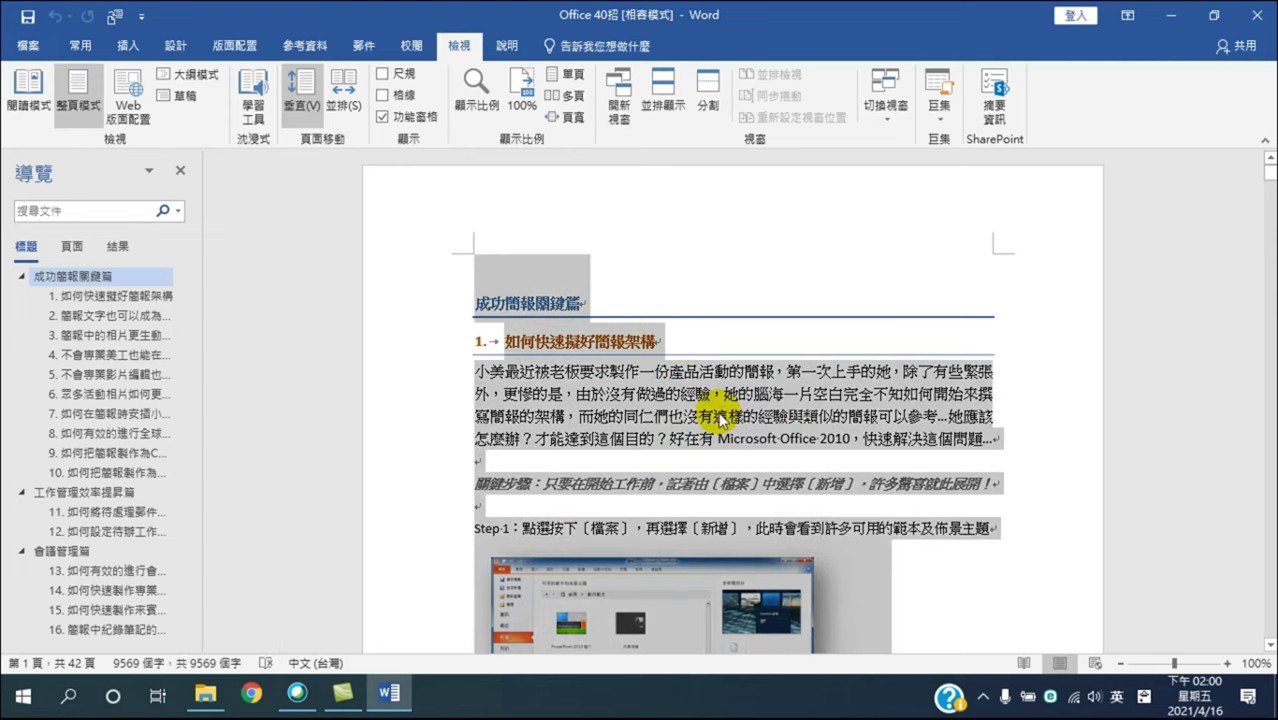
click(81, 50)
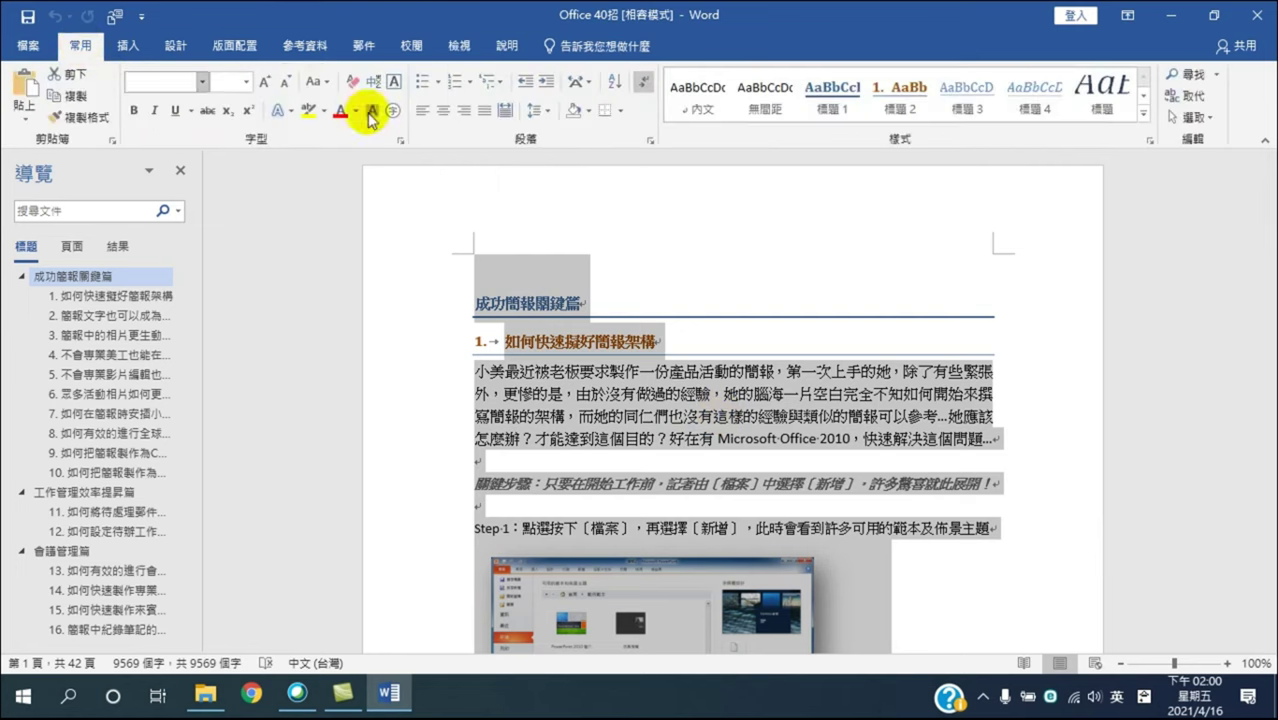
click(698, 92)
click(768, 105)
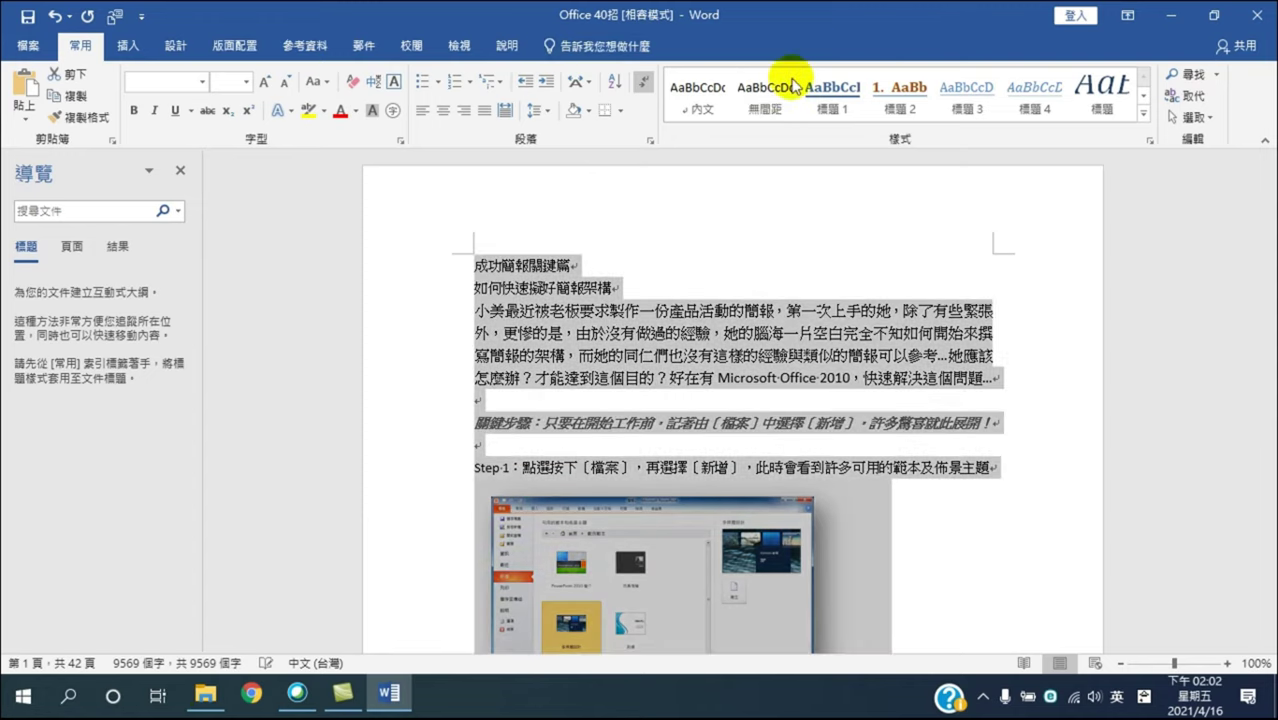
click(536, 330)
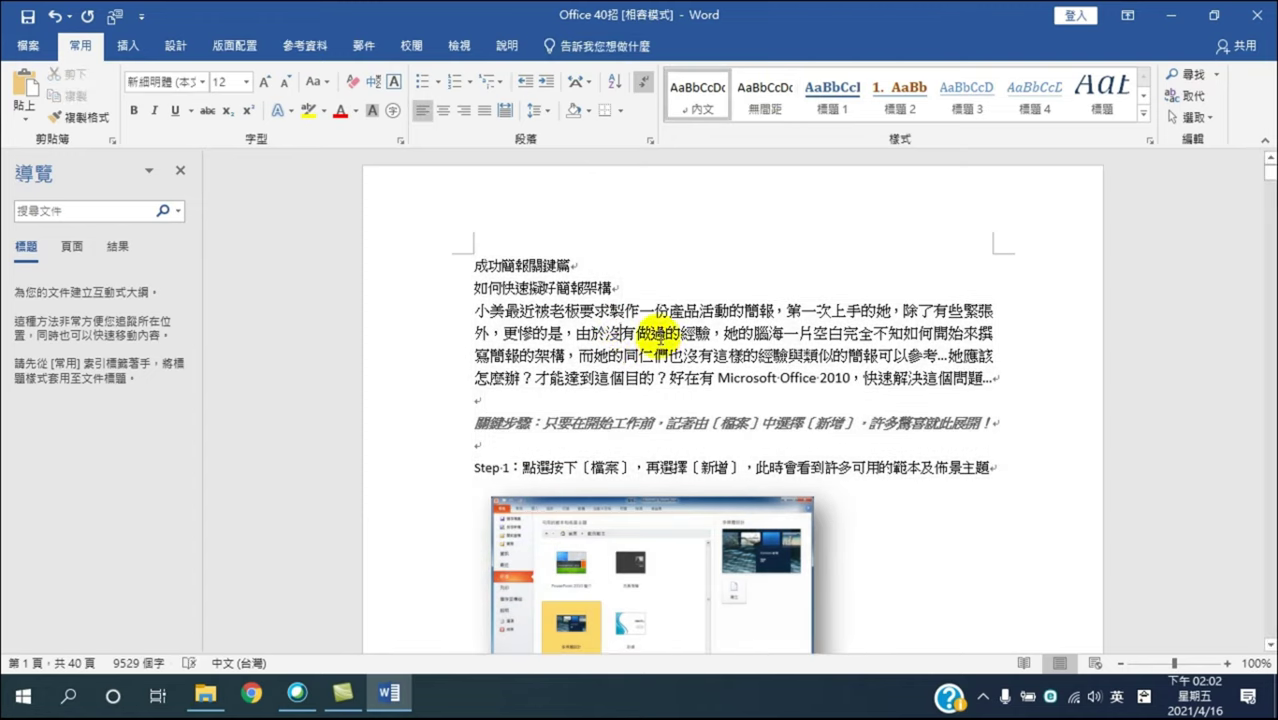
click(510, 260)
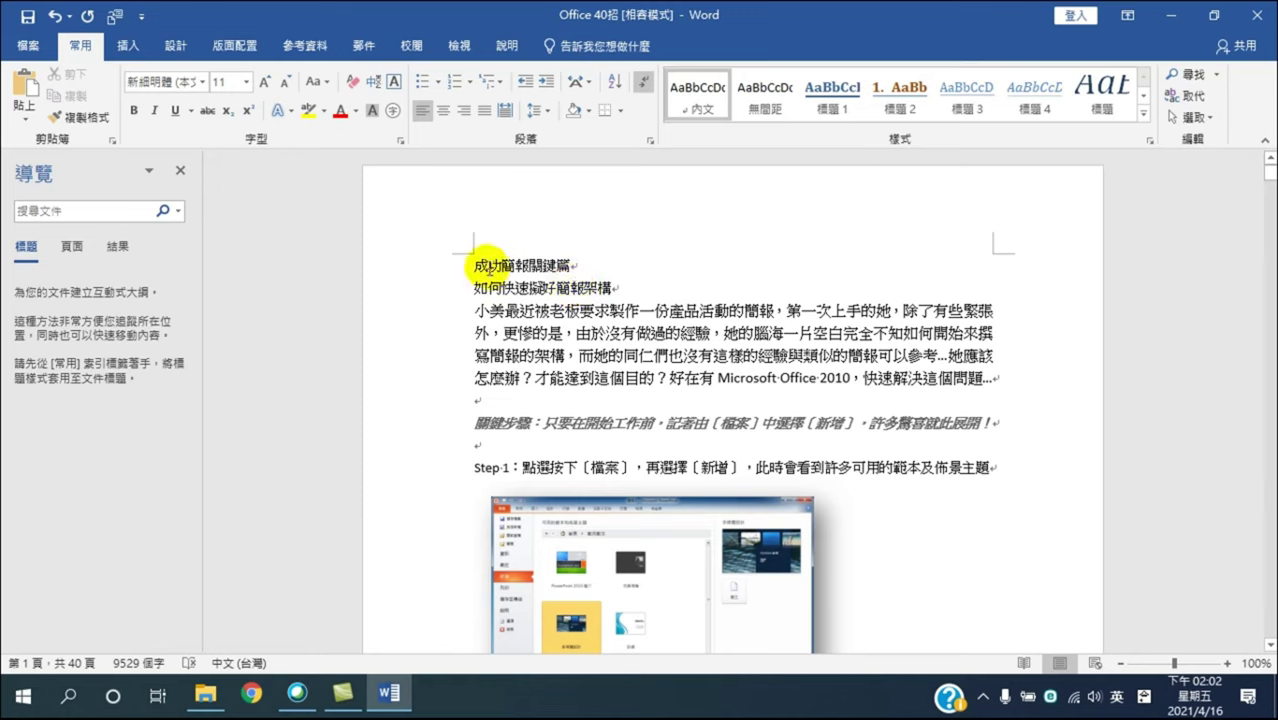
click(410, 276)
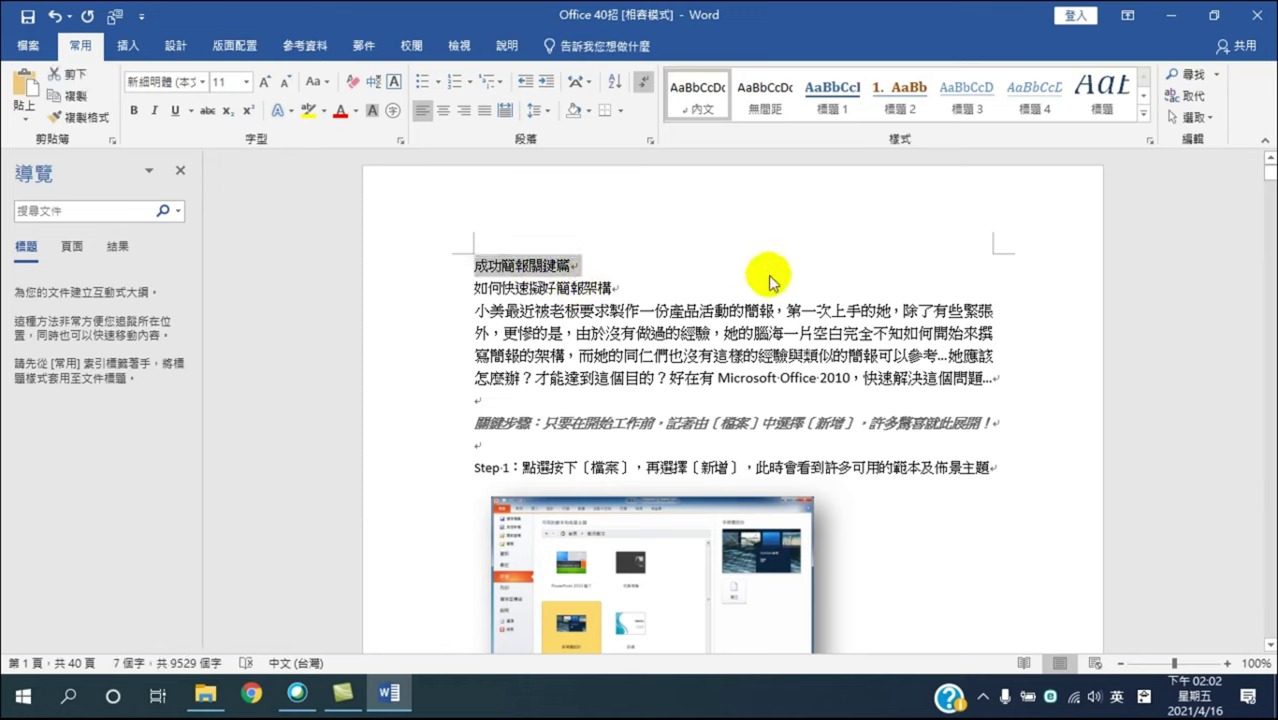
click(659, 252)
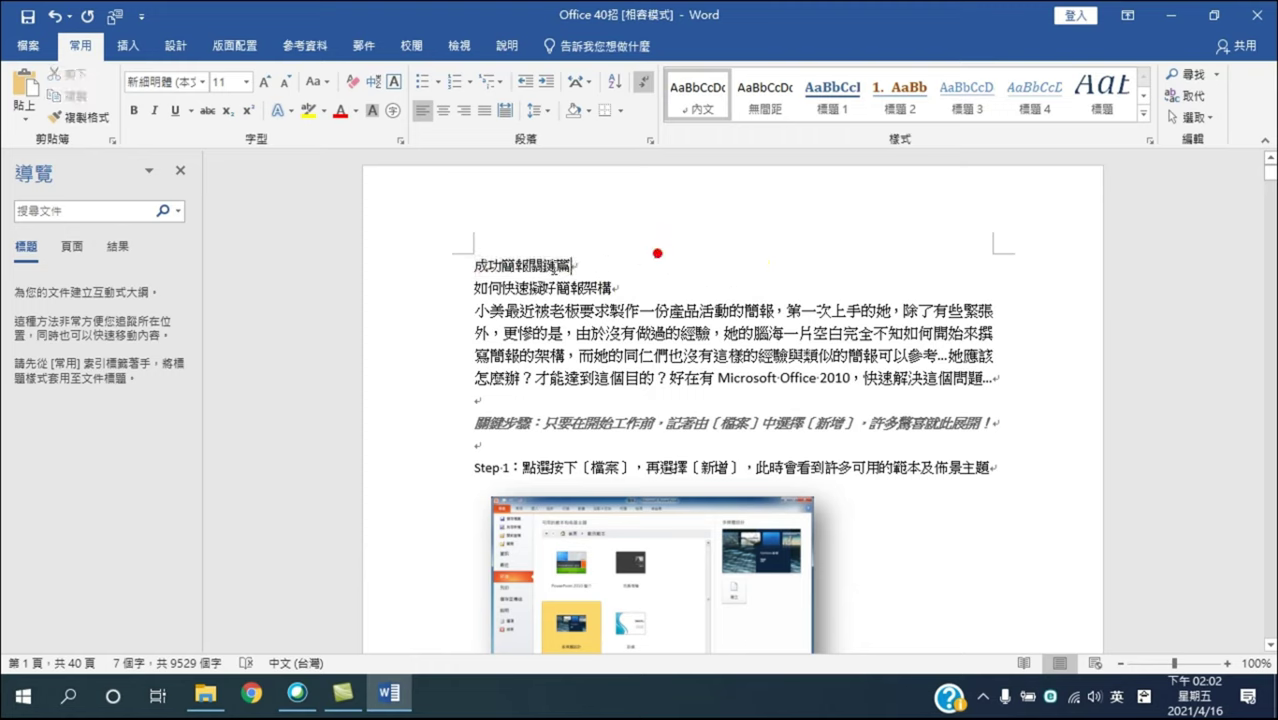
click(475, 266)
drag(476, 266, 502, 268)
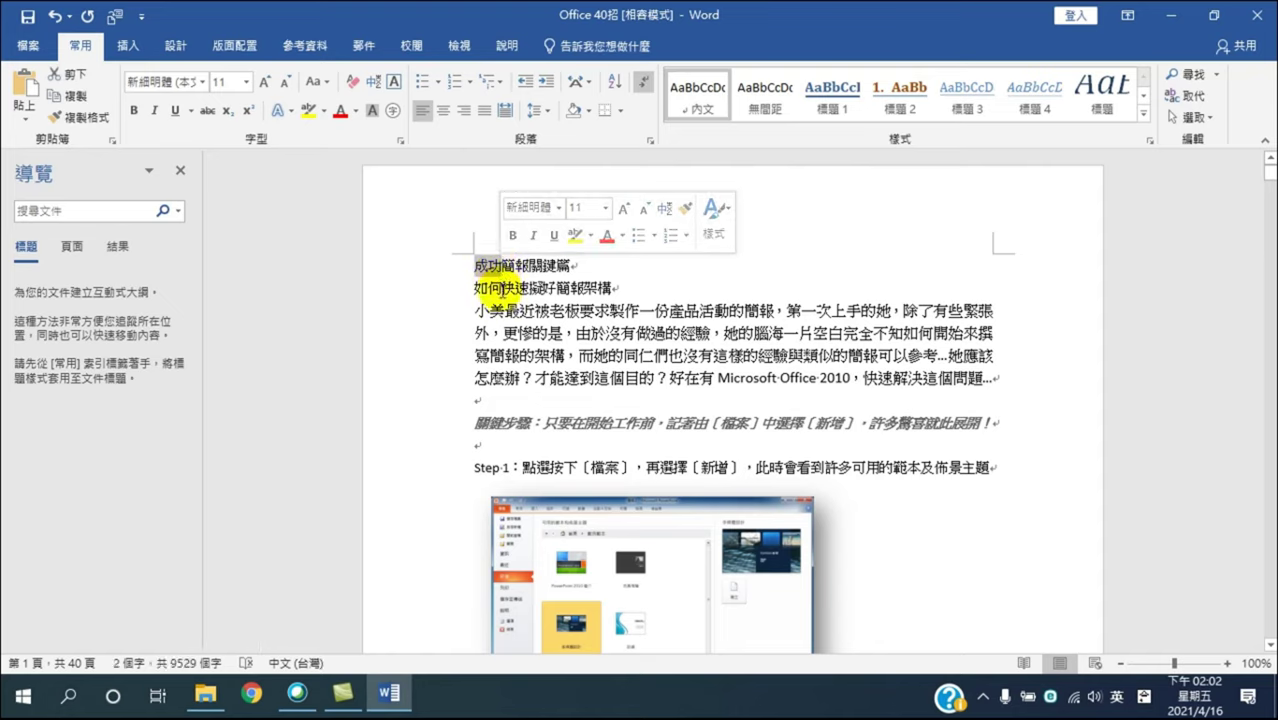
click(553, 284)
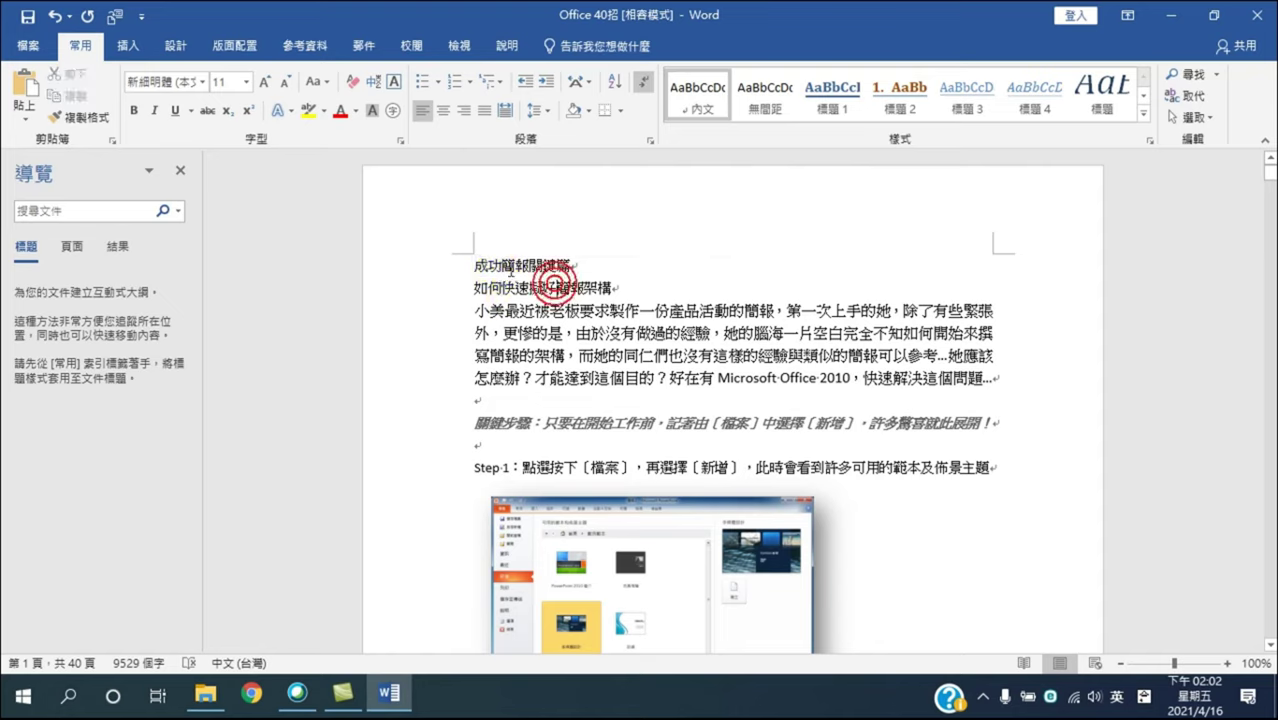
drag(503, 266, 572, 268)
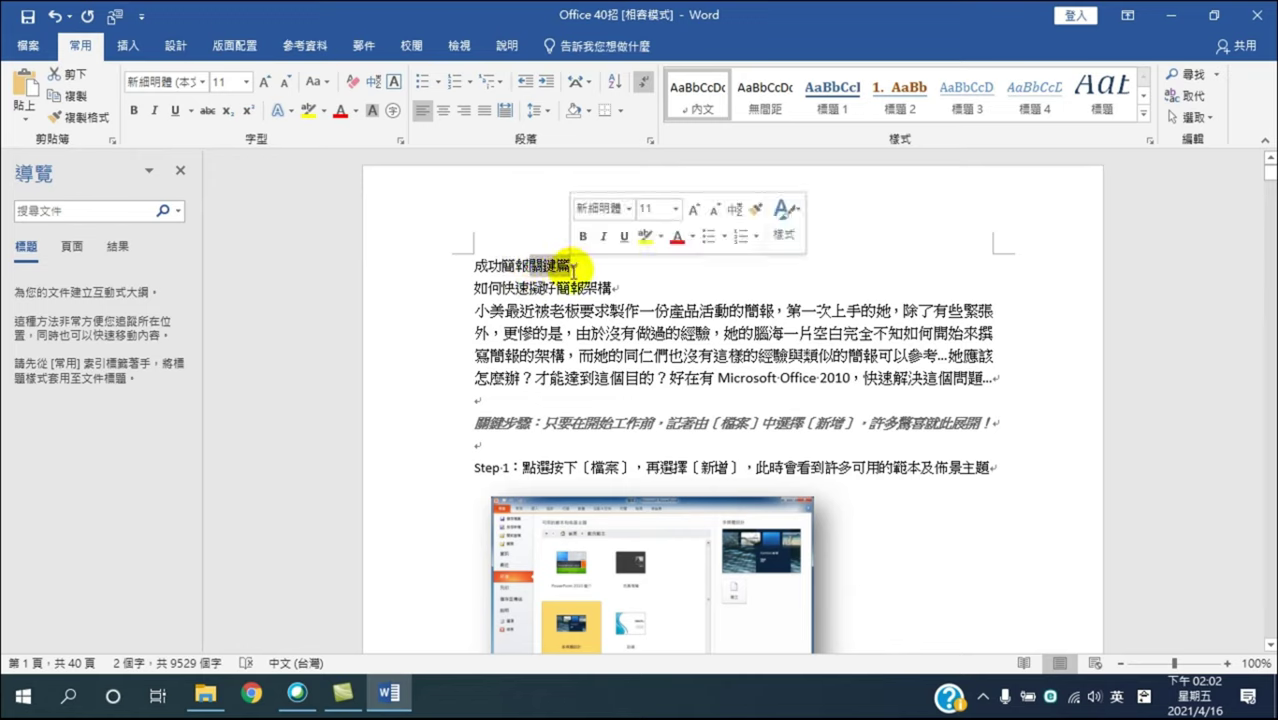
click(539, 255)
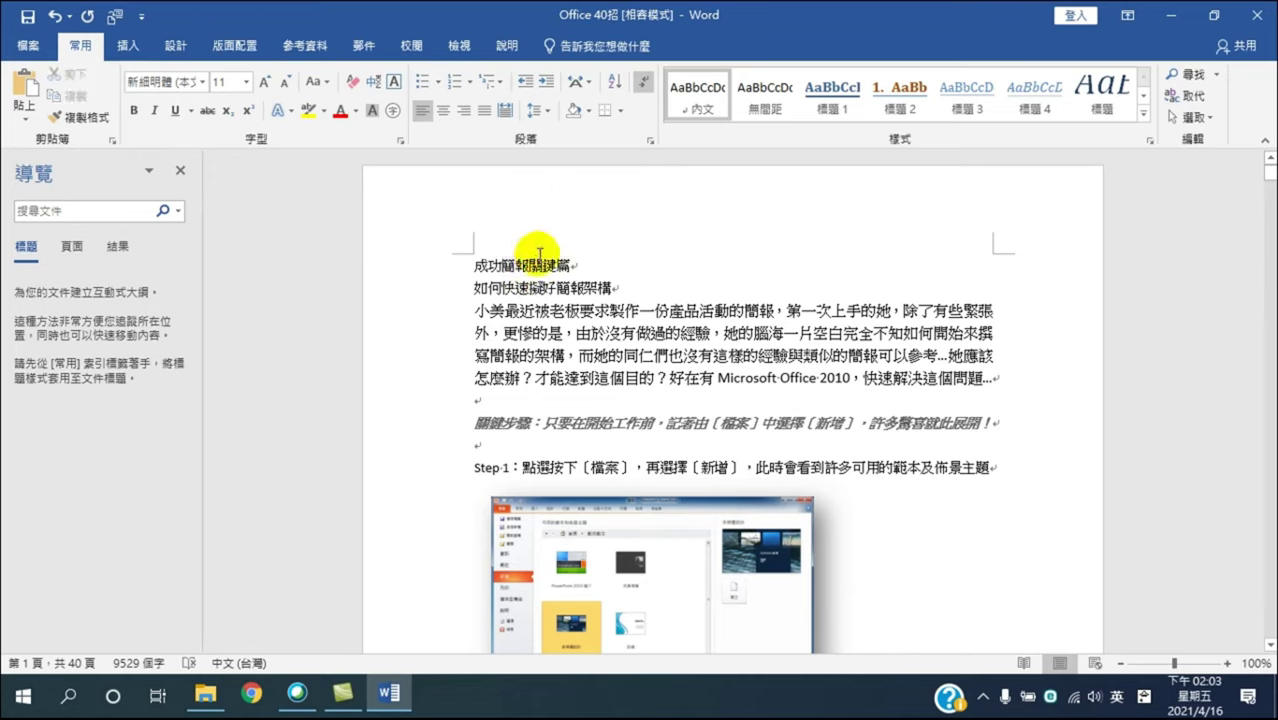
click(419, 281)
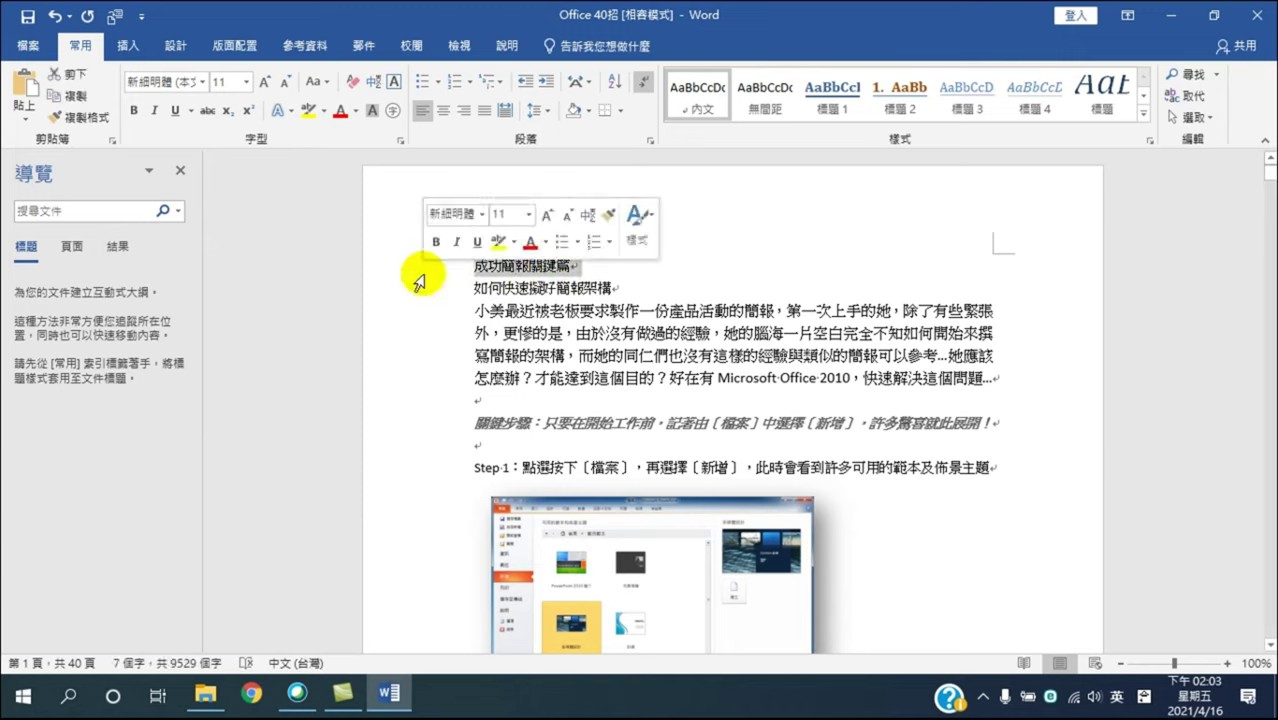
click(506, 257)
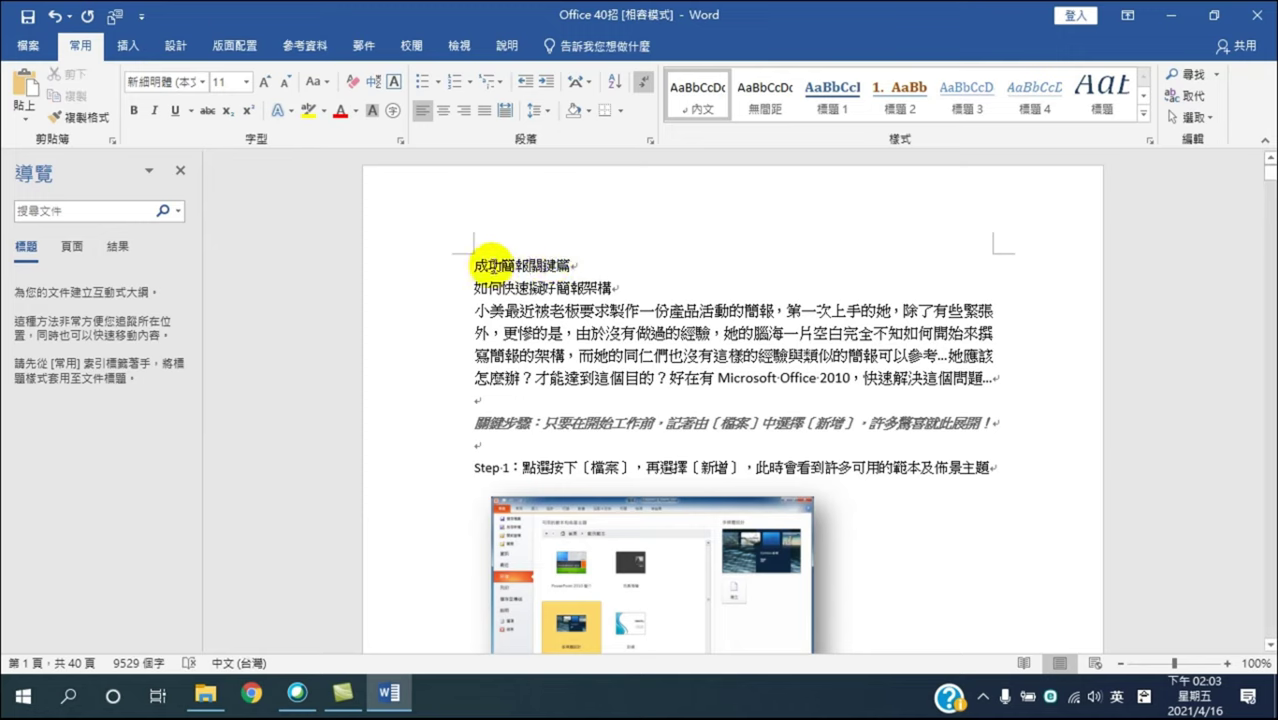
click(442, 272)
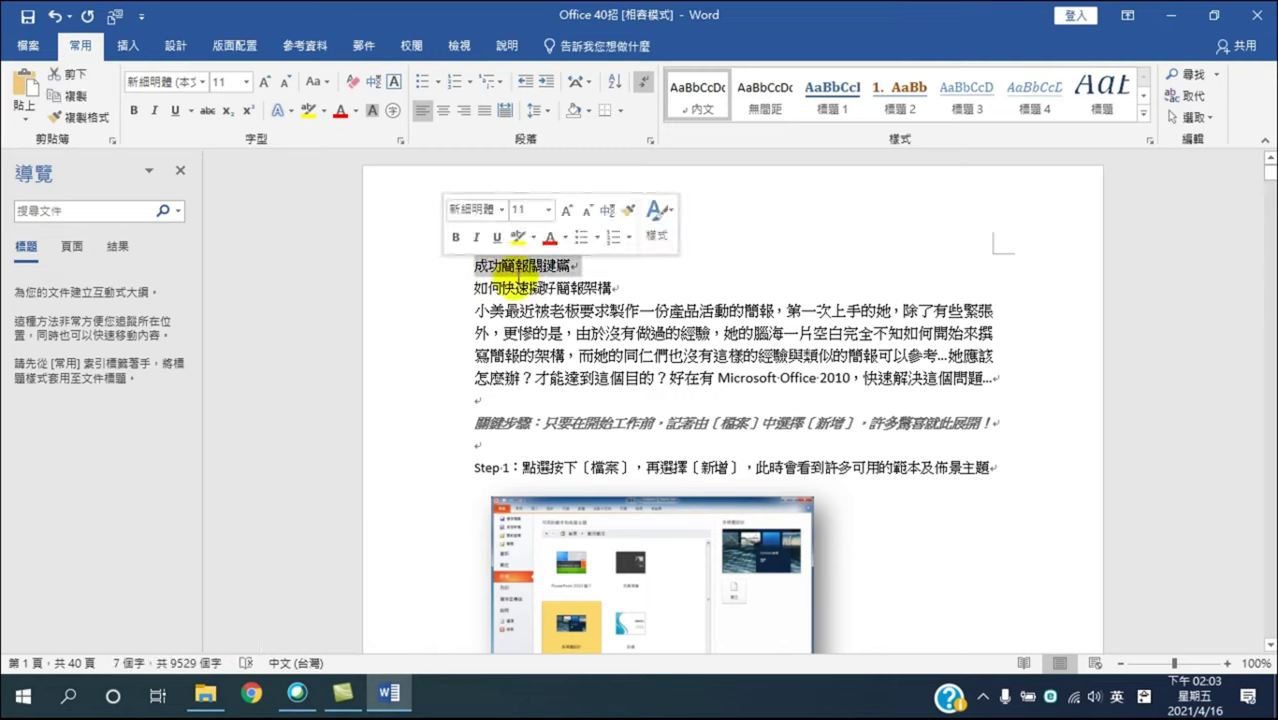
click(512, 276)
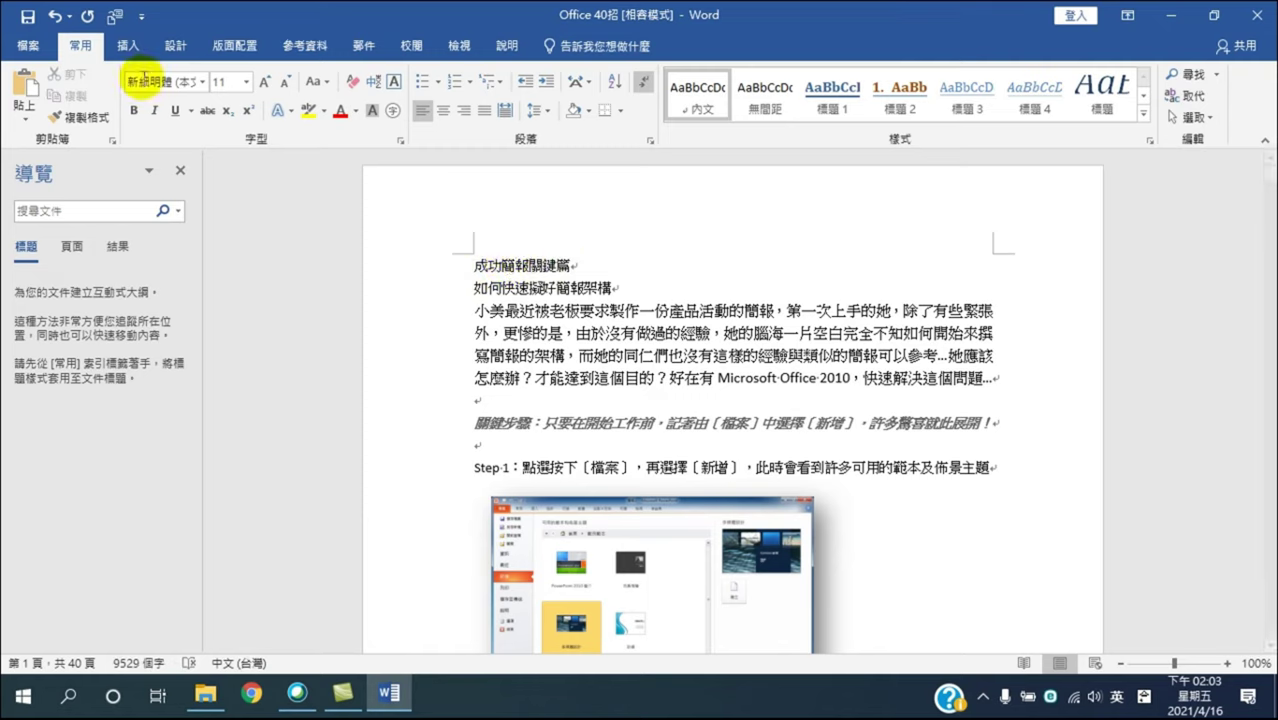
Apply 標題 1 to the title line 成功簡報關鍵篇 and jump to it from the outline
click(845, 112)
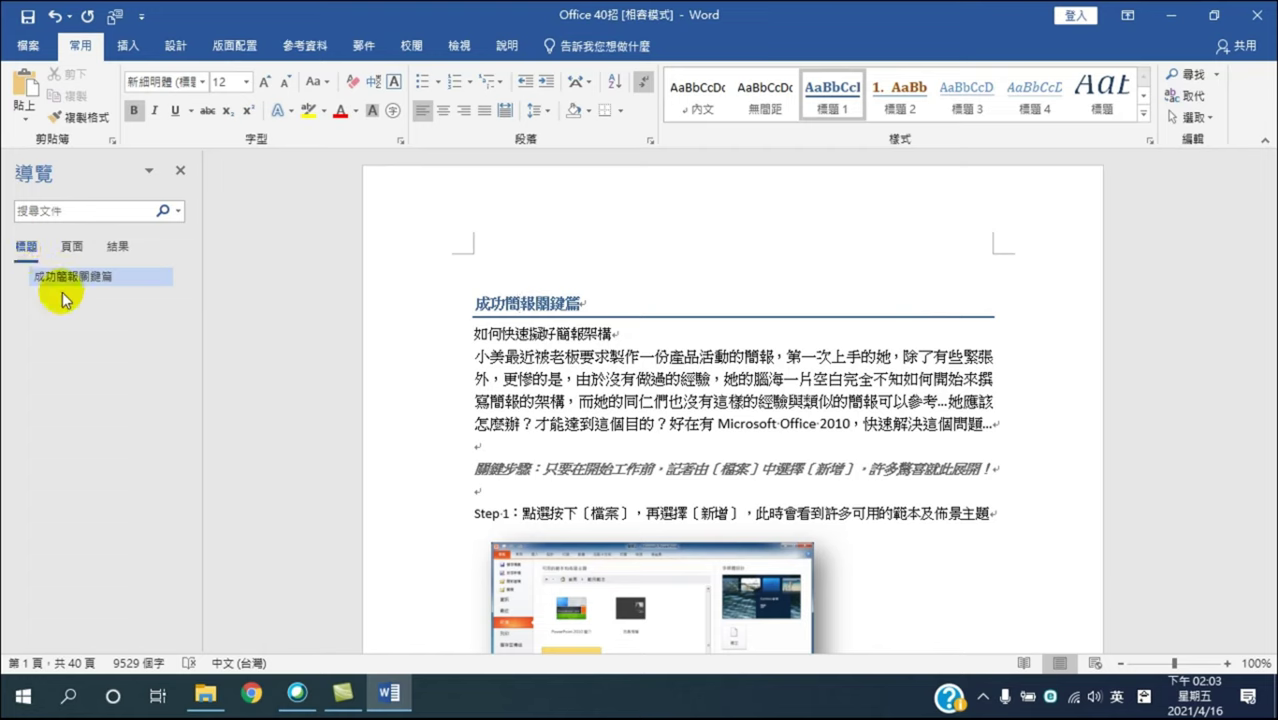
click(62, 284)
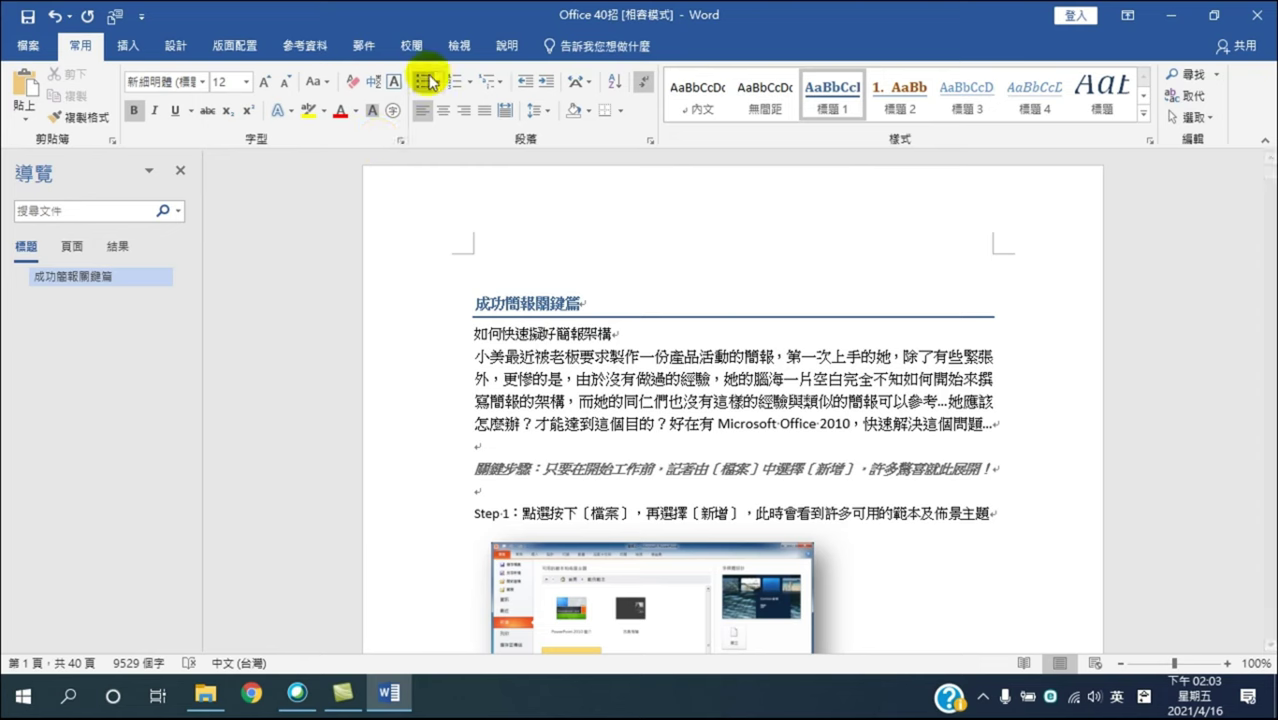
click(462, 47)
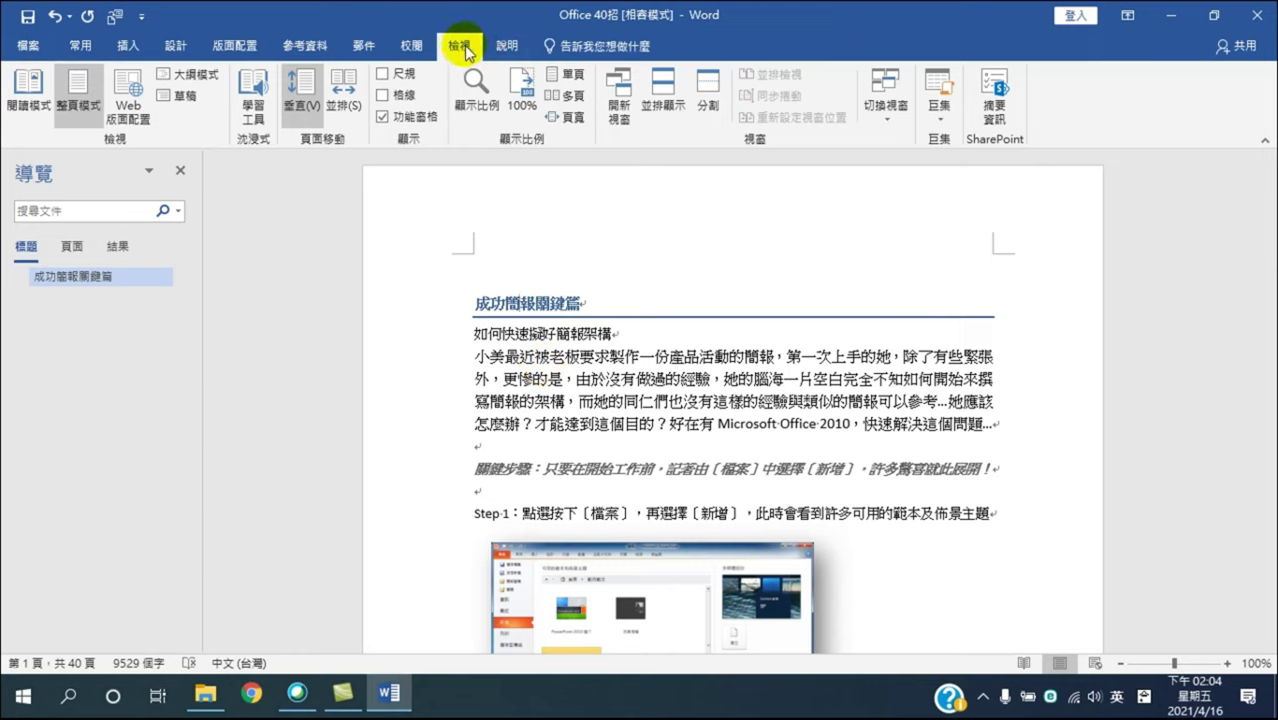
click(550, 333)
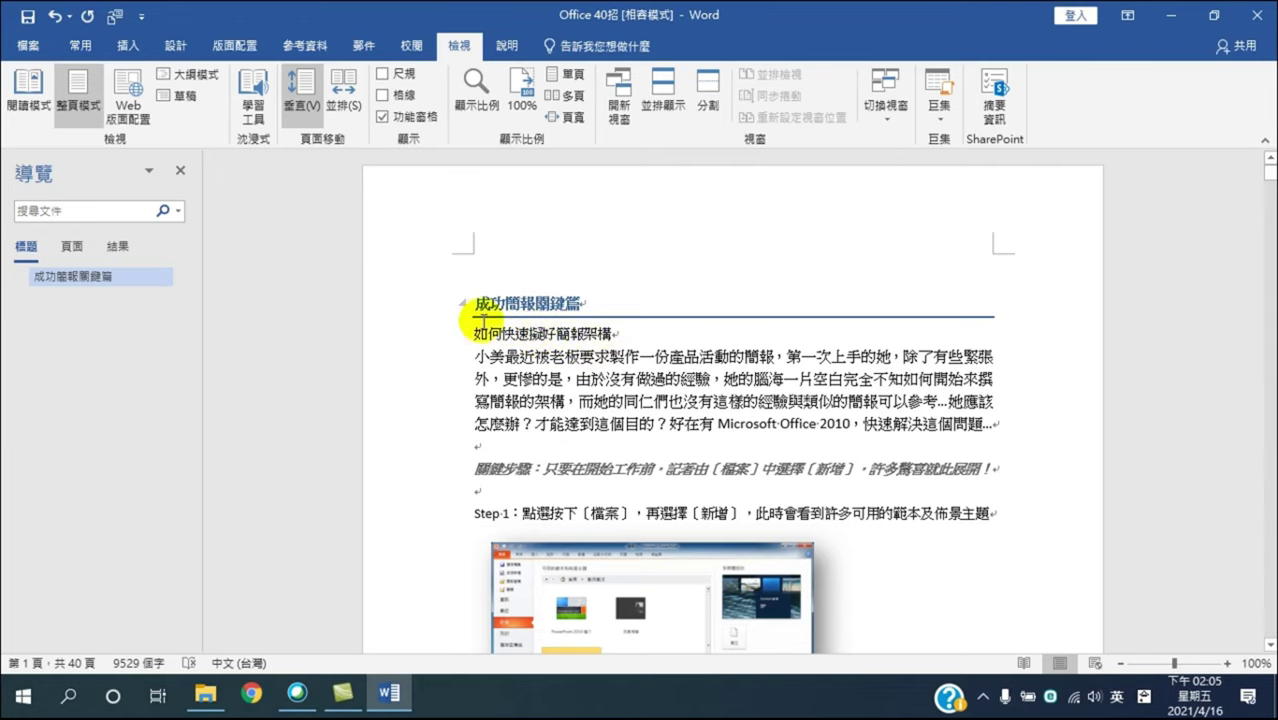
click(80, 46)
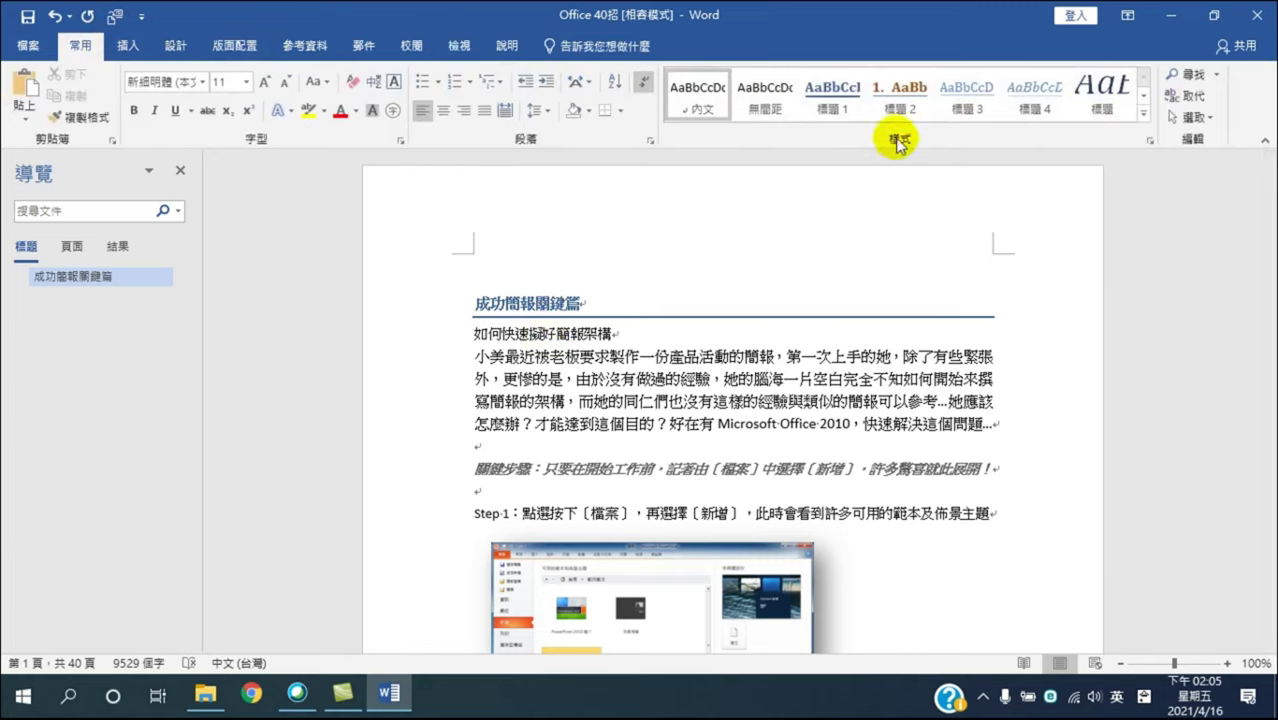
Apply 標題 2 to 如何快速擬好簡報架構, making it numbered topic 1 under the title
click(900, 95)
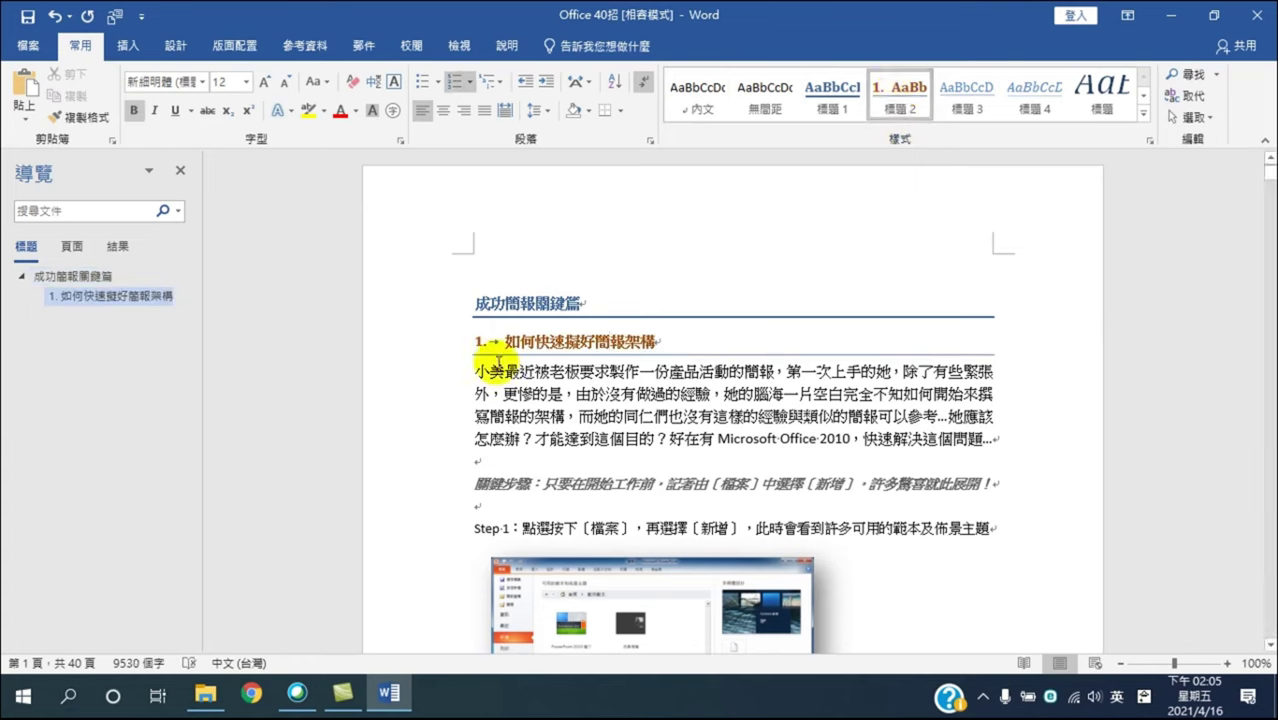
drag(476, 371, 873, 480)
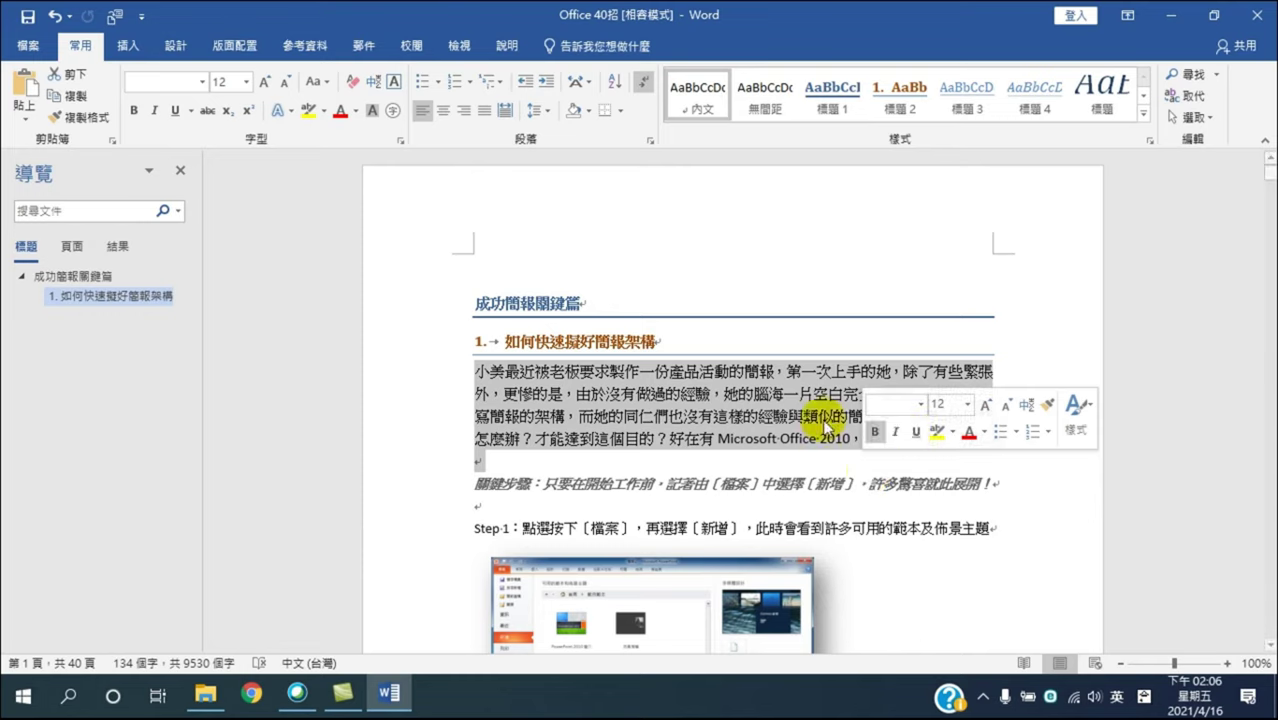
click(658, 418)
scroll(660, 440, down, 3)
Apply 標題 2 to the line 簡報文字也可以成為眾人聚焦的技巧, numbering it 2
scroll(658, 440, down, 10)
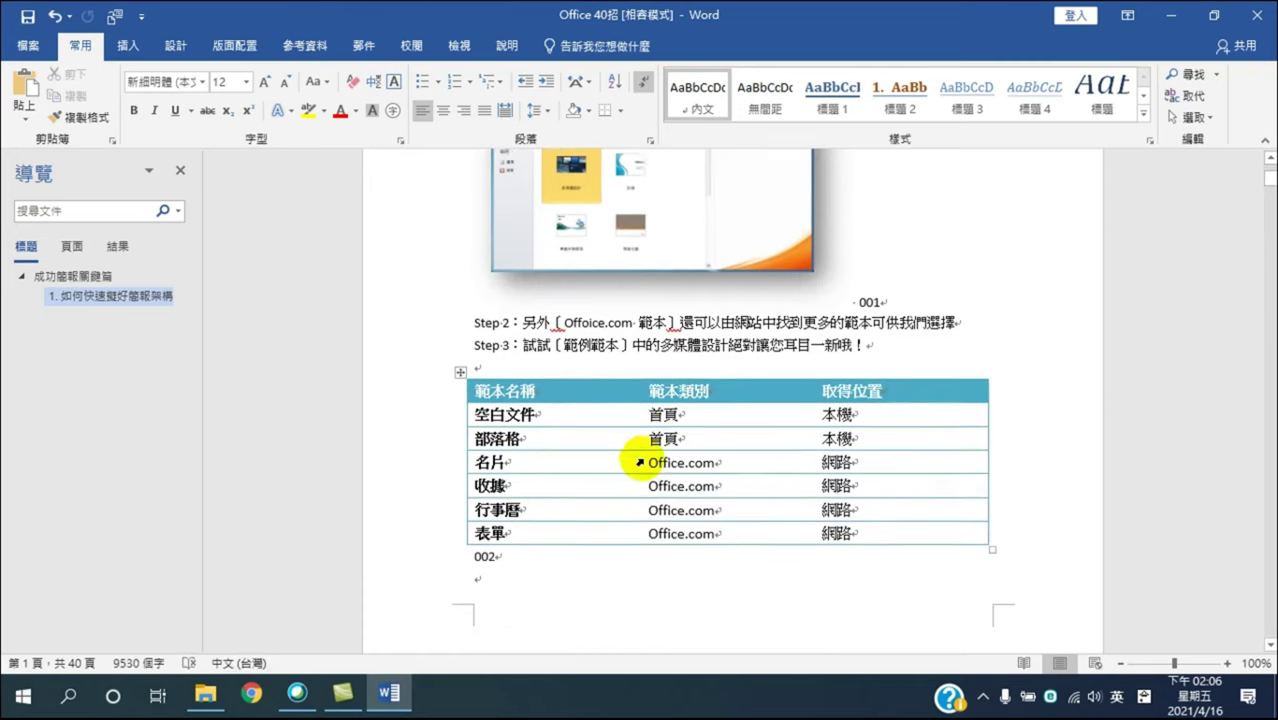
scroll(620, 457, down, 4)
scroll(622, 437, down, 4)
click(549, 456)
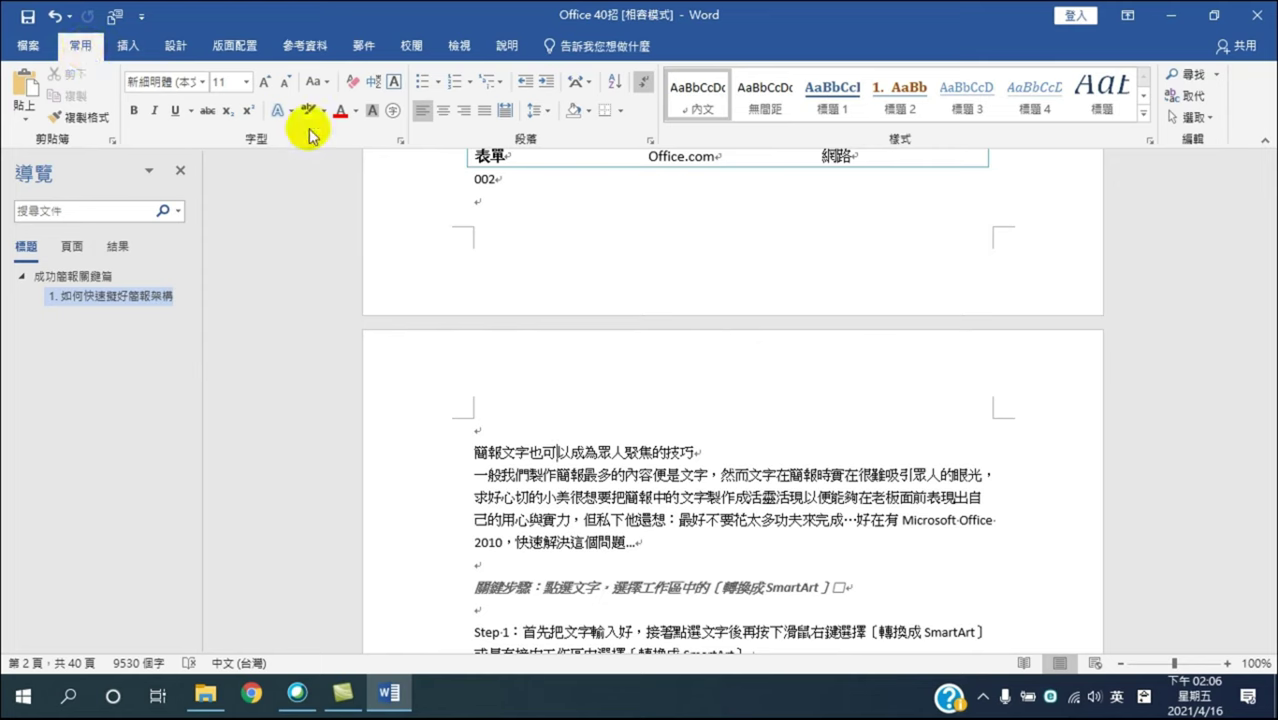
click(898, 100)
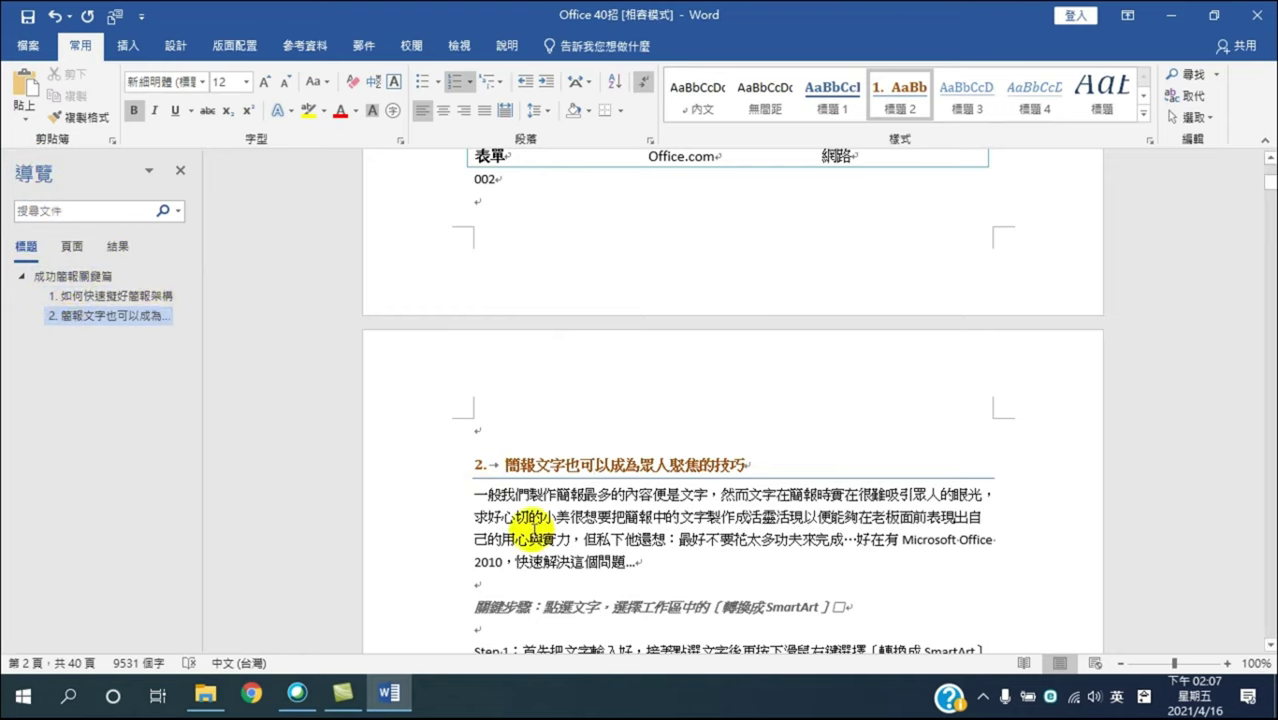
Apply 標題 2 to the line 簡報中的相片更生動活潑的技巧, numbering it 3
scroll(535, 530, down, 1)
scroll(540, 520, down, 1)
scroll(555, 490, down, 2)
scroll(565, 420, down, 3)
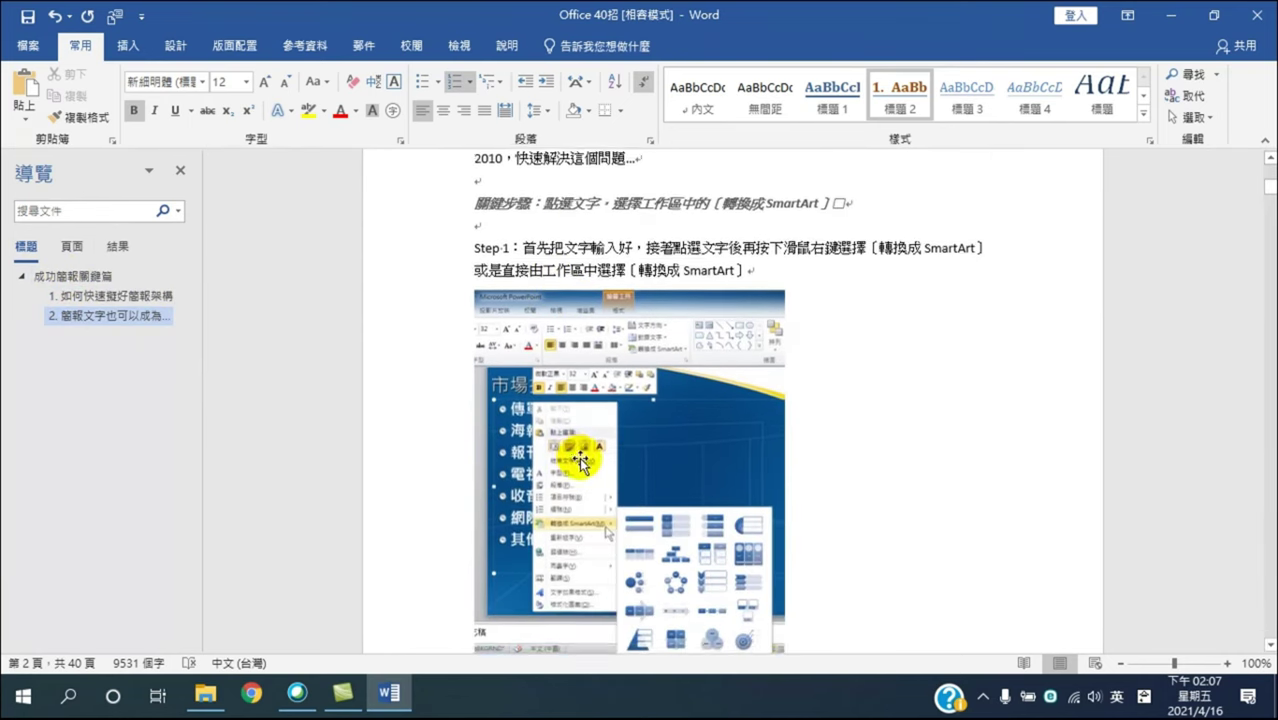
scroll(578, 440, down, 2)
scroll(592, 420, down, 3)
scroll(598, 395, down, 5)
scroll(598, 402, down, 3)
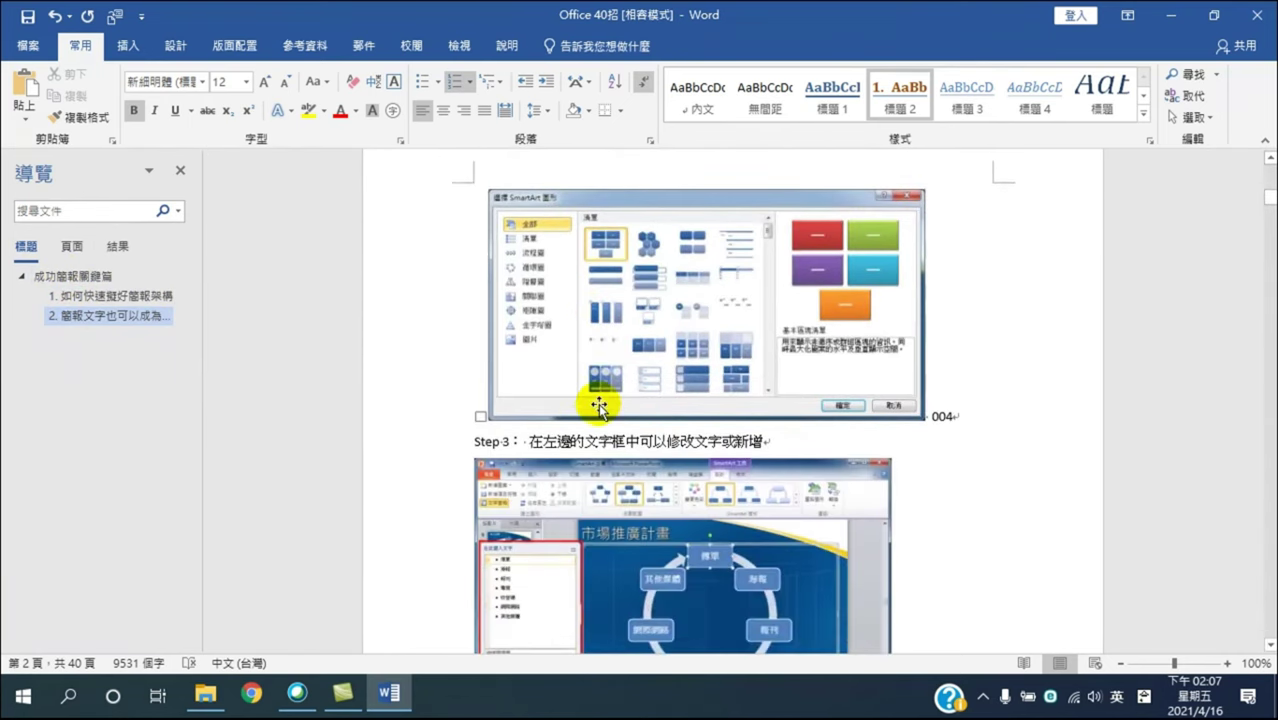
scroll(596, 405, down, 5)
scroll(594, 408, down, 2)
scroll(595, 410, down, 6)
scroll(597, 431, down, 2)
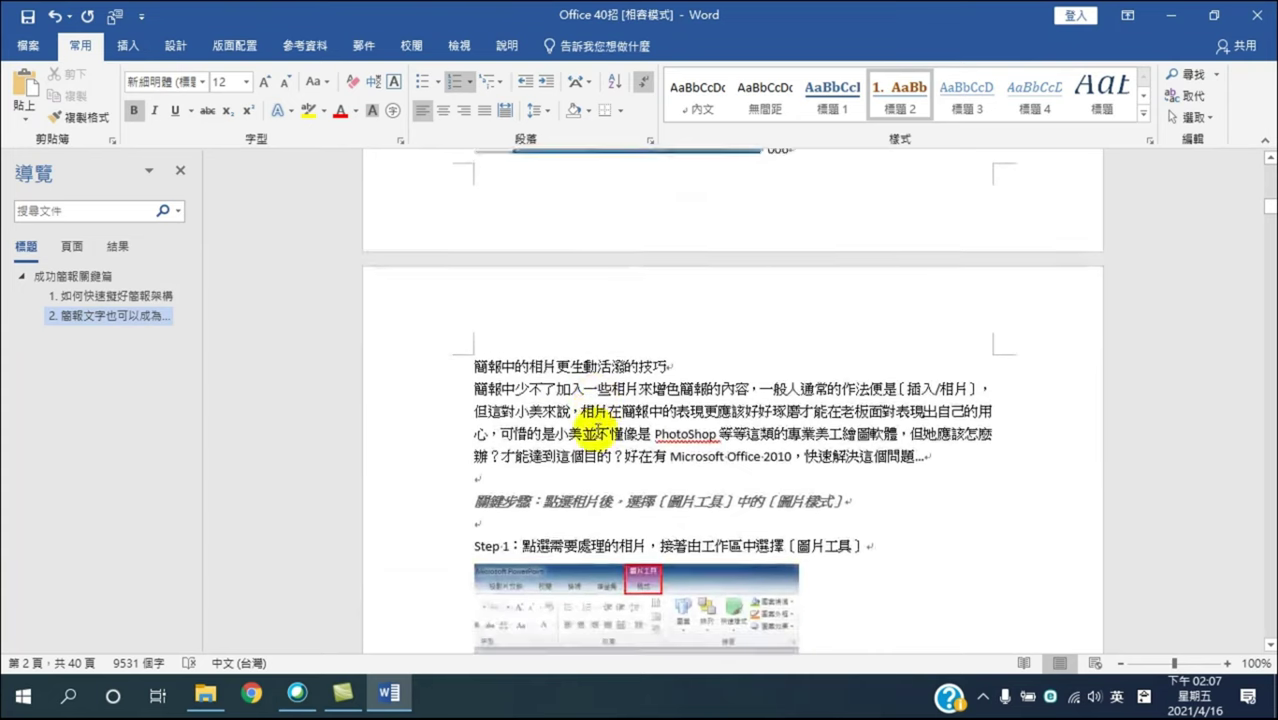
scroll(560, 380, down, 1)
click(537, 350)
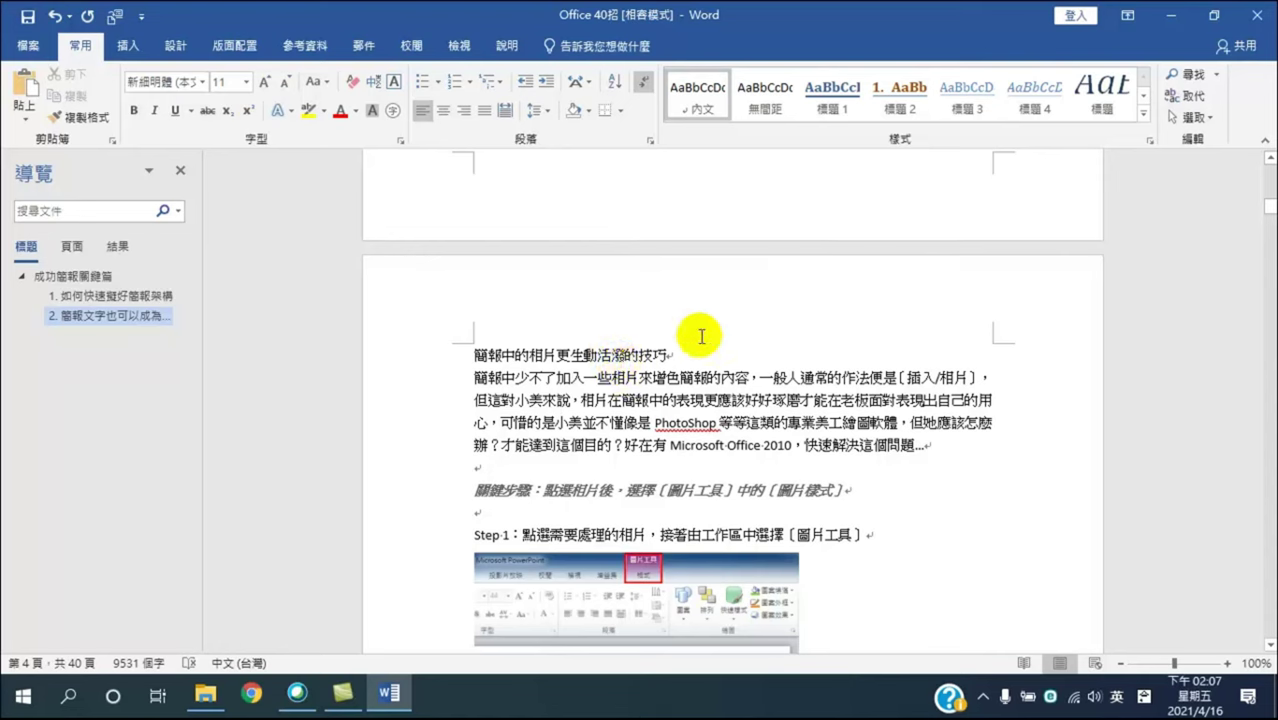
click(910, 98)
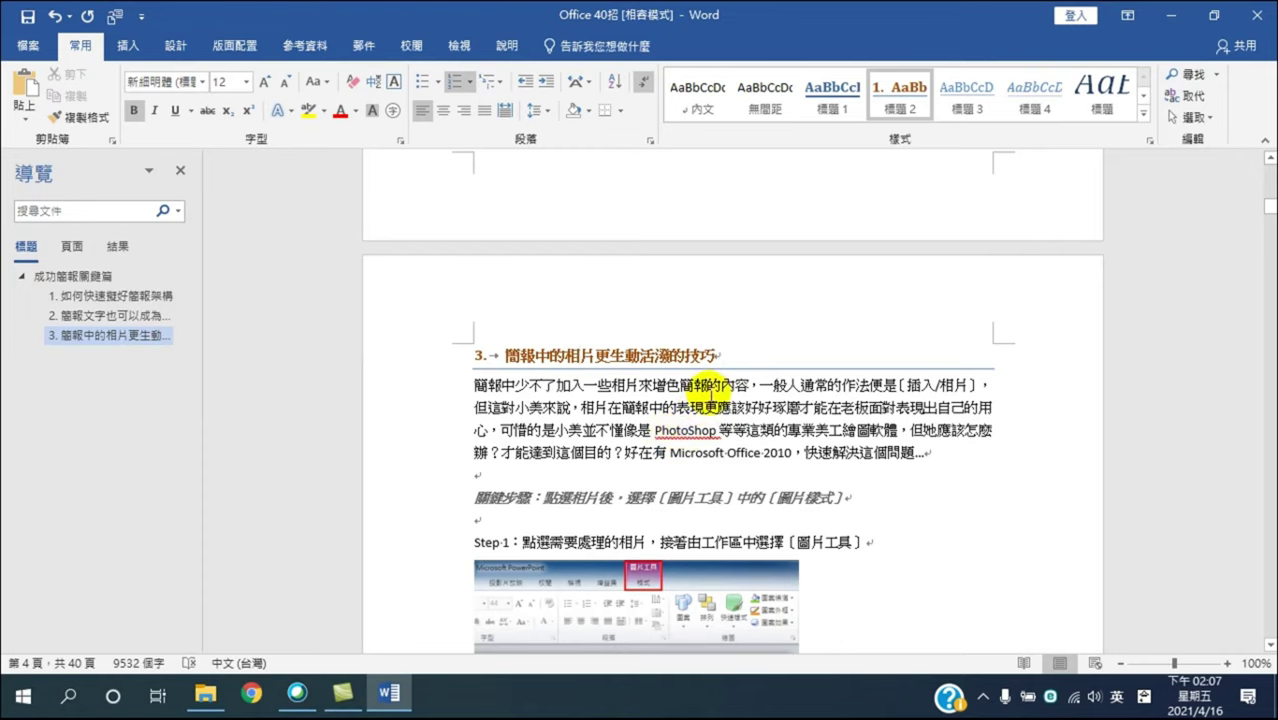
Scroll down to page 13 and place the caret in the 工作管理效率提昇篇 line
scroll(692, 432, down, 1)
scroll(692, 440, down, 5)
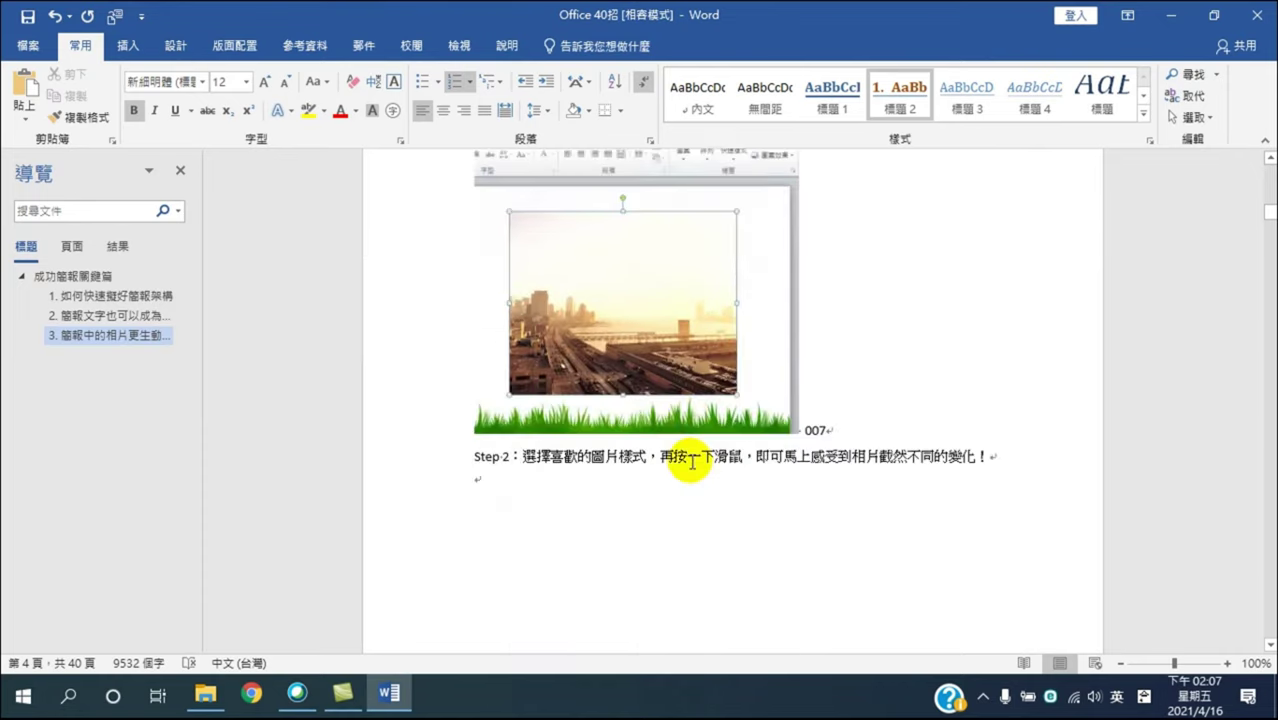
scroll(693, 455, down, 5)
scroll(693, 450, down, 3)
scroll(717, 450, down, 5)
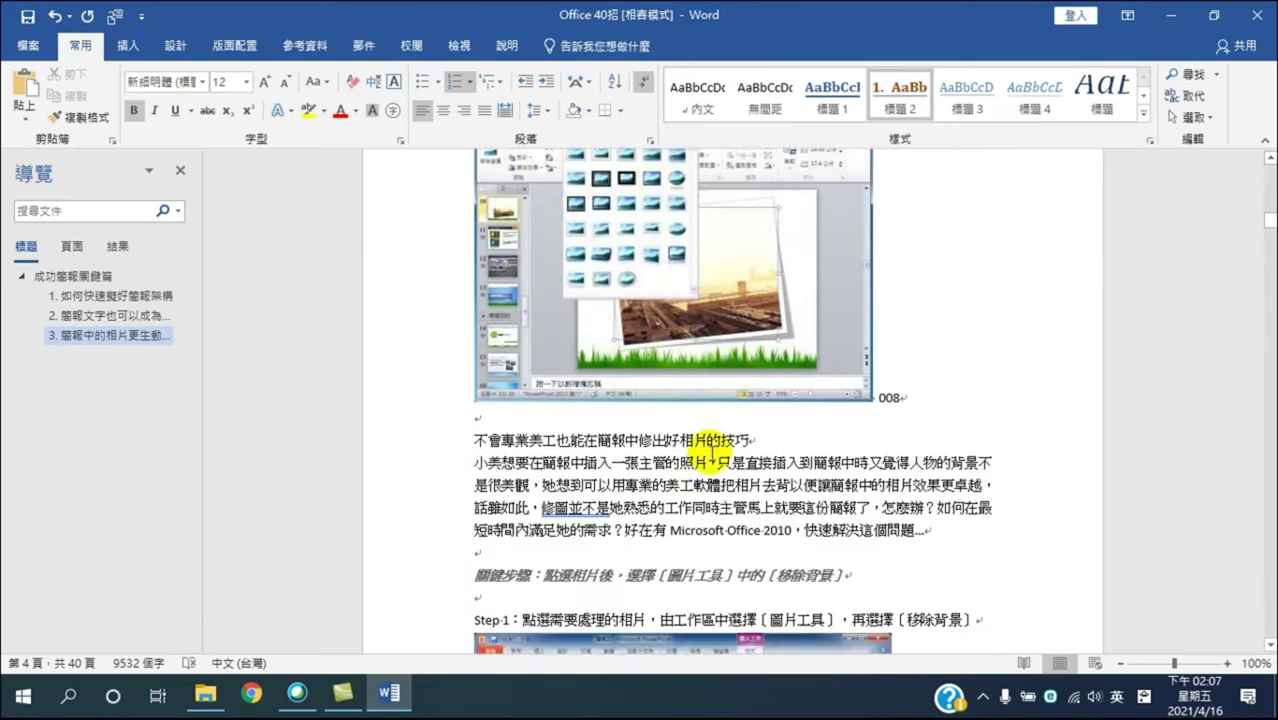
scroll(705, 452, down, 5)
scroll(690, 455, down, 5)
scroll(673, 458, down, 1)
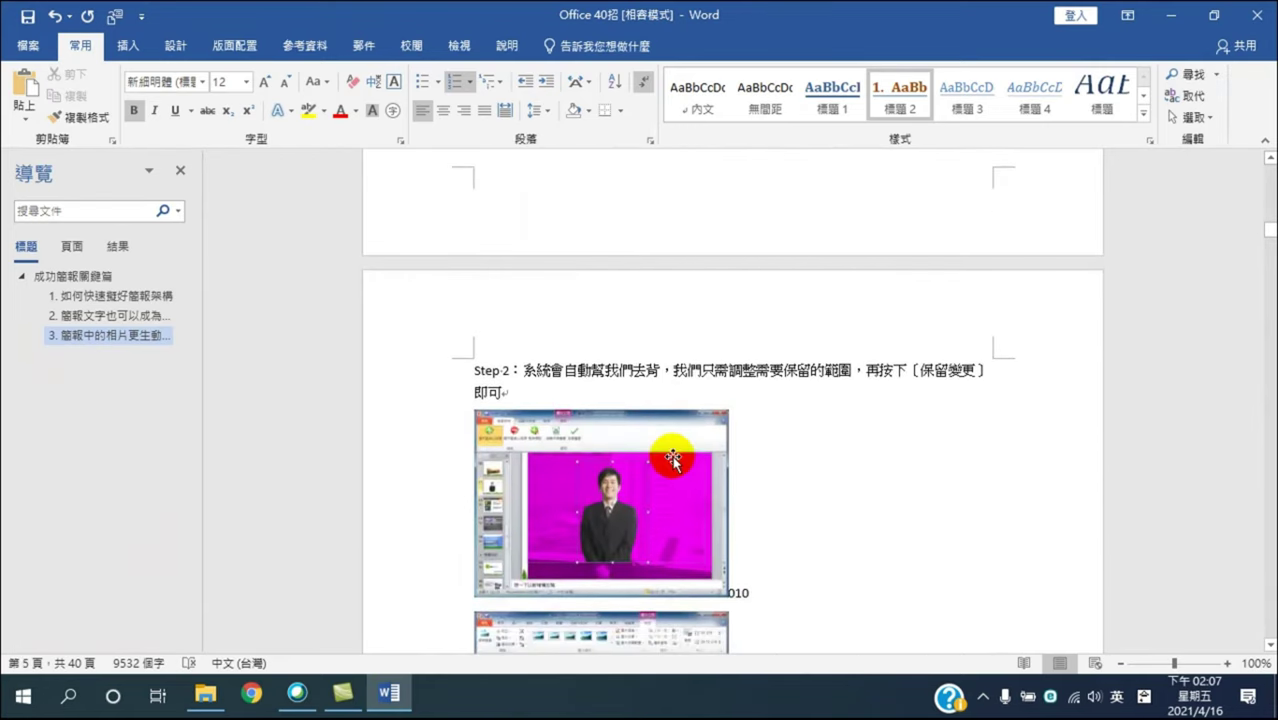
scroll(673, 458, down, 5)
scroll(665, 471, down, 5)
scroll(650, 471, down, 5)
scroll(656, 471, down, 5)
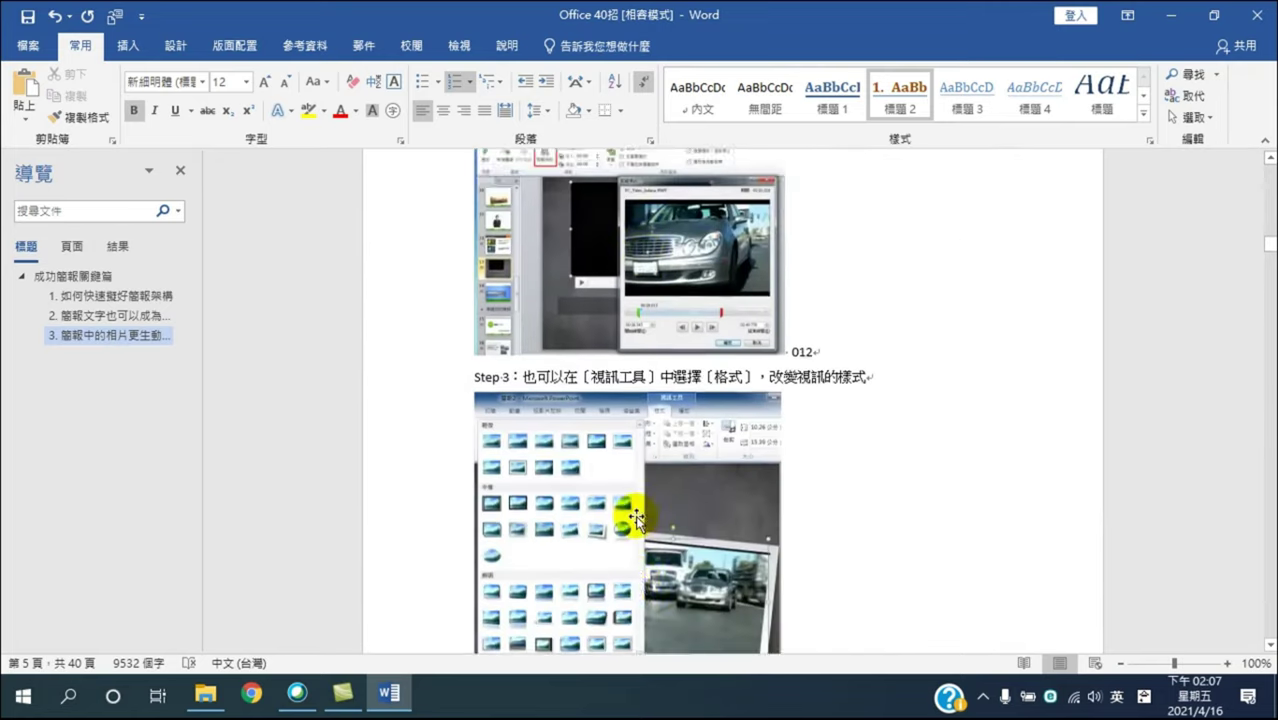
scroll(636, 518, down, 5)
scroll(650, 511, down, 5)
scroll(648, 505, down, 5)
scroll(645, 514, down, 5)
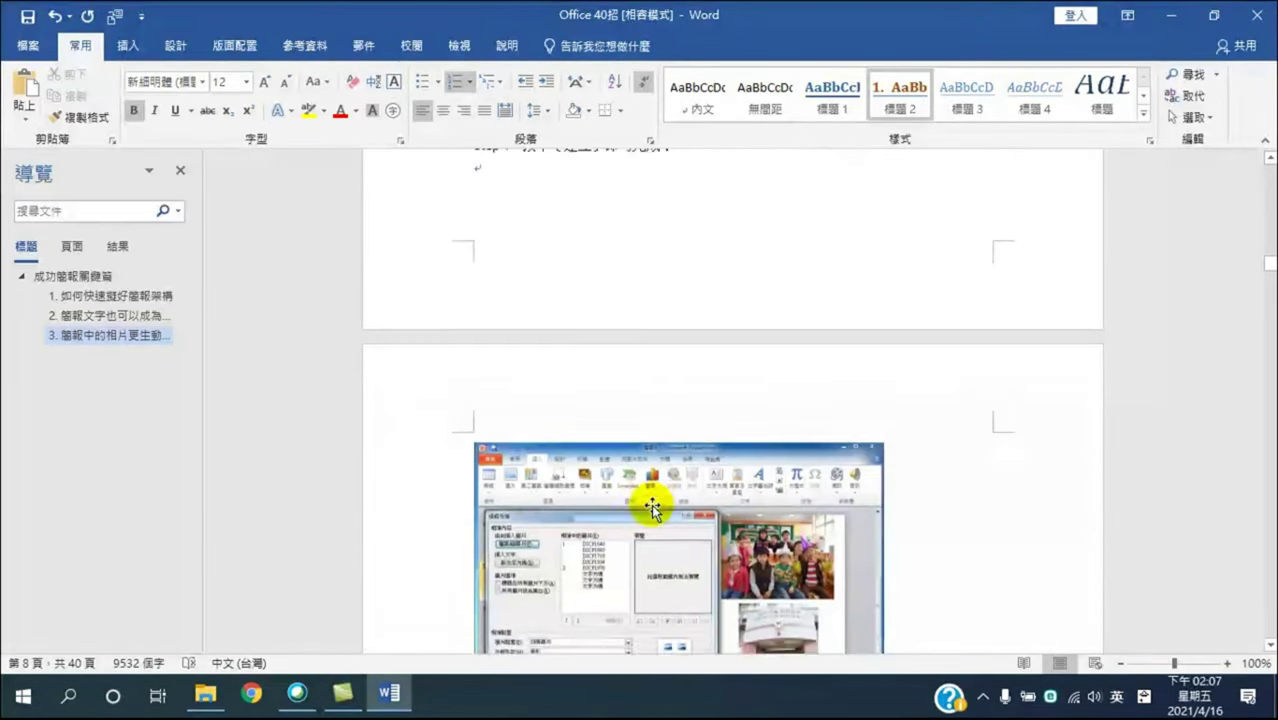
scroll(652, 508, down, 5)
scroll(650, 500, down, 5)
scroll(656, 491, down, 5)
scroll(645, 500, down, 5)
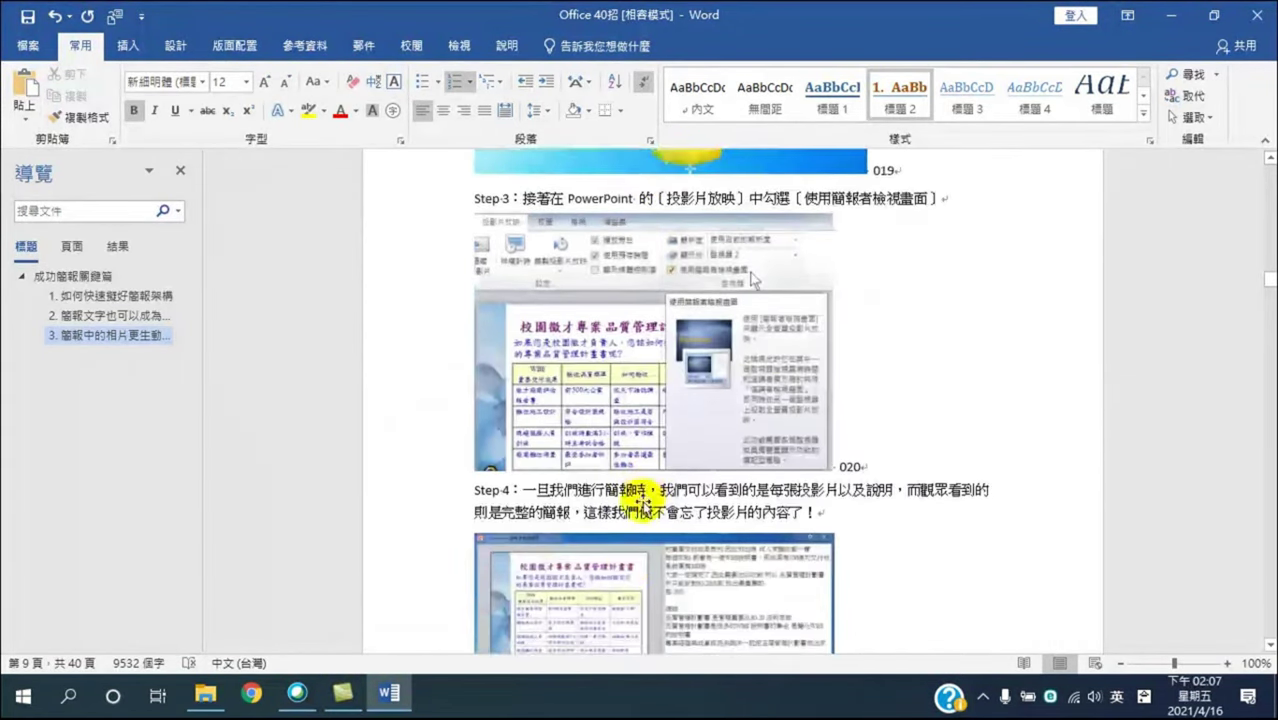
scroll(643, 500, down, 5)
scroll(641, 495, down, 5)
scroll(641, 492, down, 5)
scroll(641, 490, down, 5)
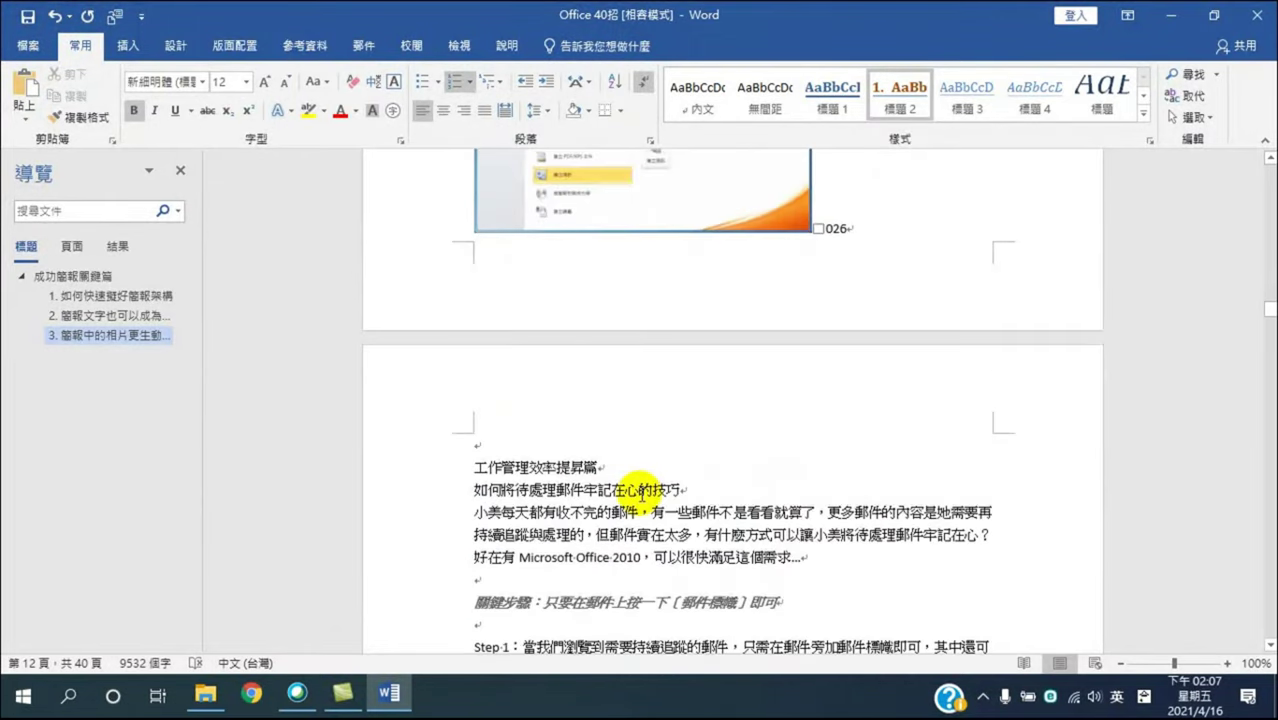
scroll(640, 490, down, 2)
scroll(620, 470, up, 2)
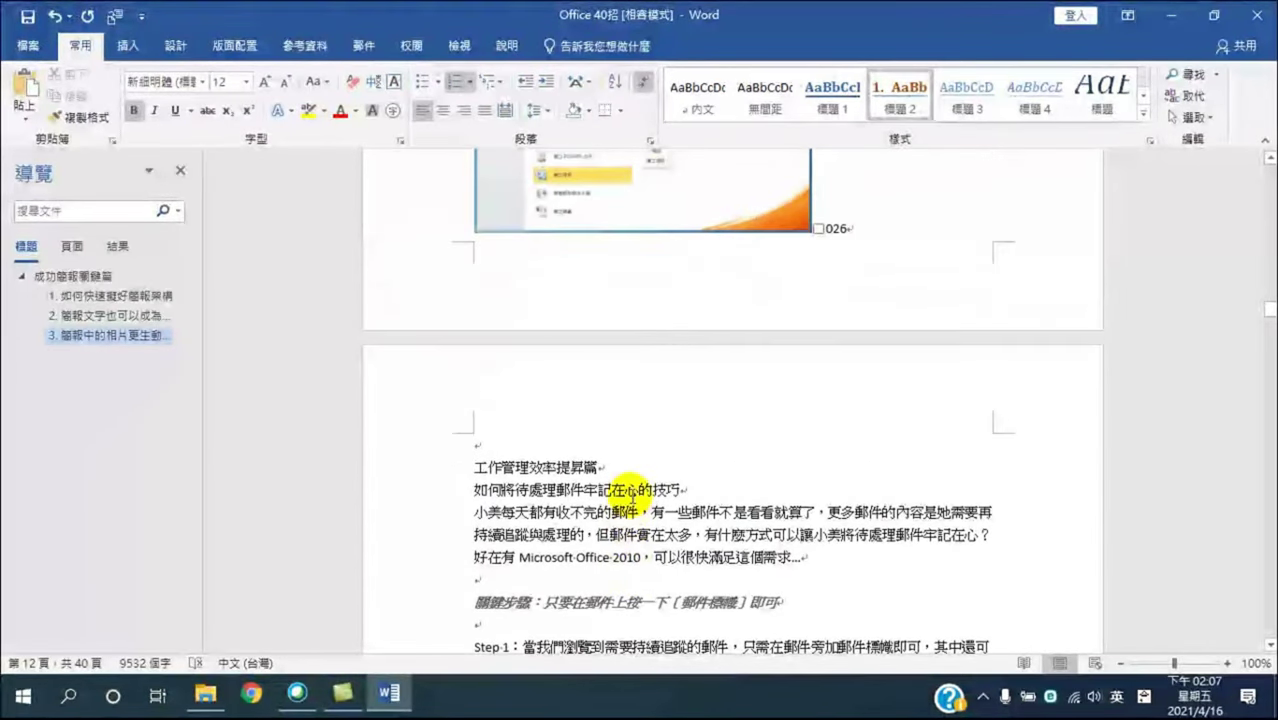
click(484, 462)
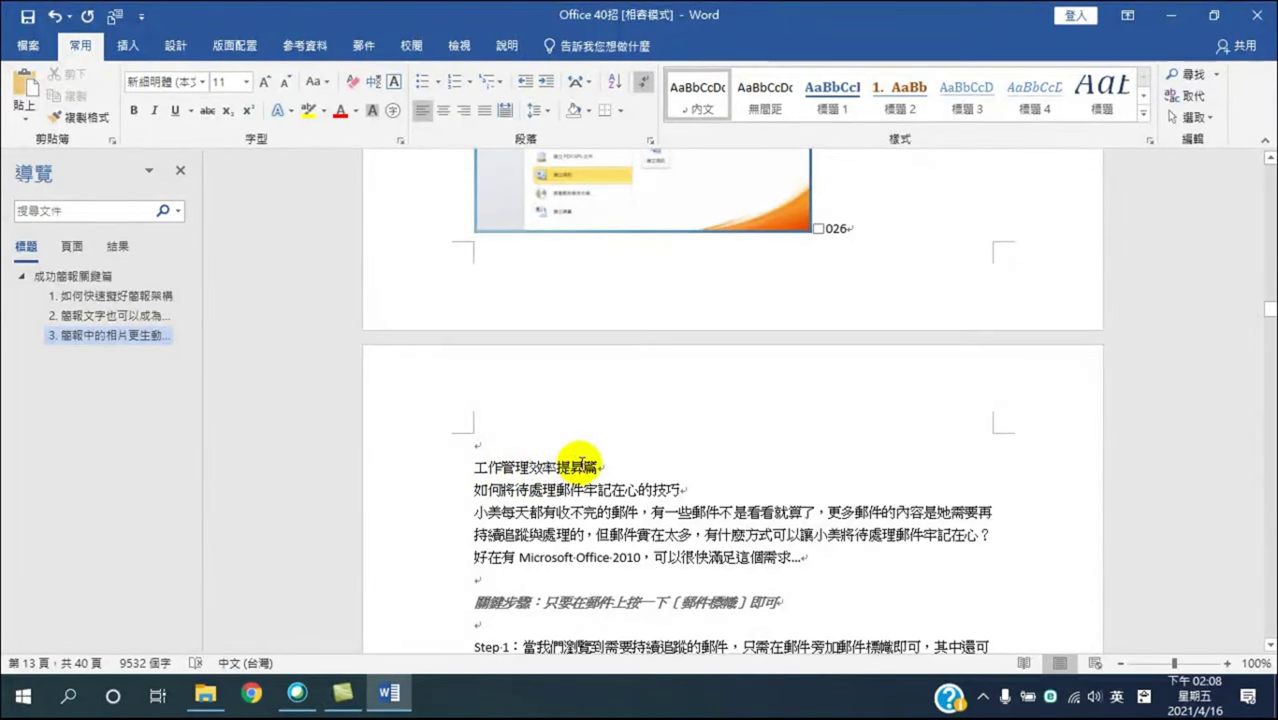
Apply 標題 1 to 工作管理效率提昇篇 as the second top-level section
click(838, 88)
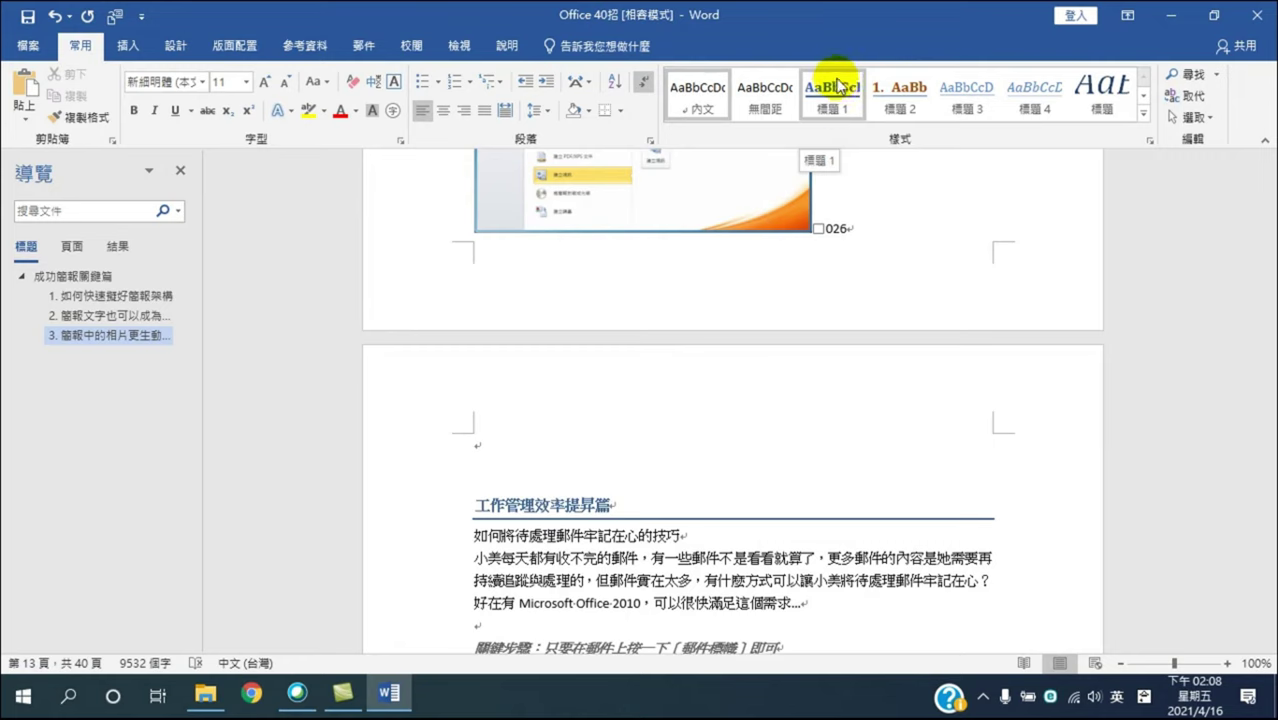
click(840, 90)
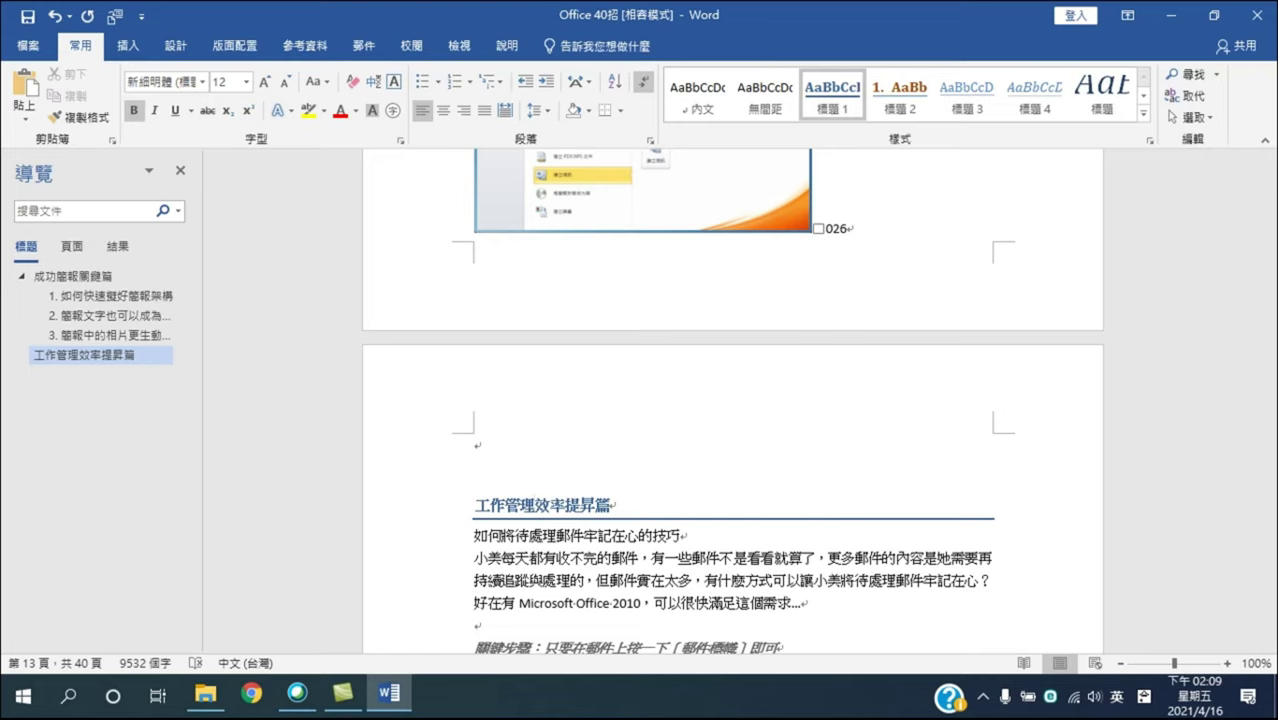
Close Word choosing 不要儲存, then reopen Office 40招 from Downloads
click(1257, 15)
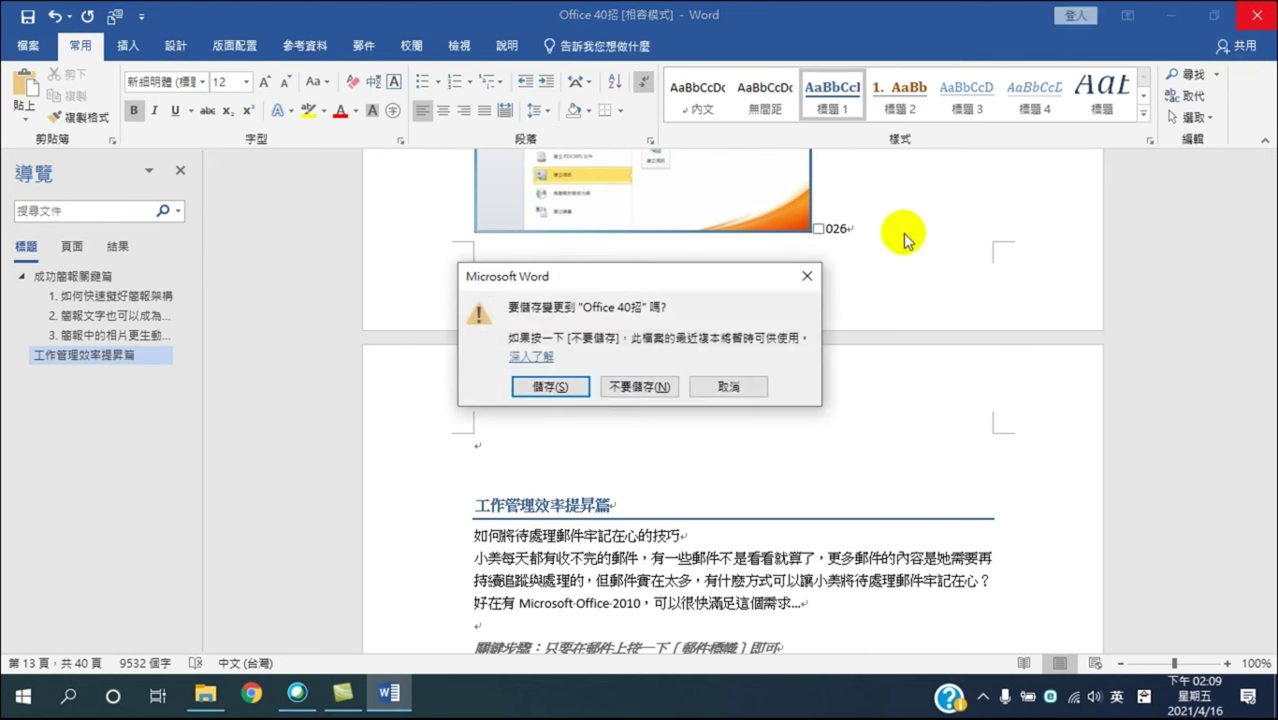
click(640, 386)
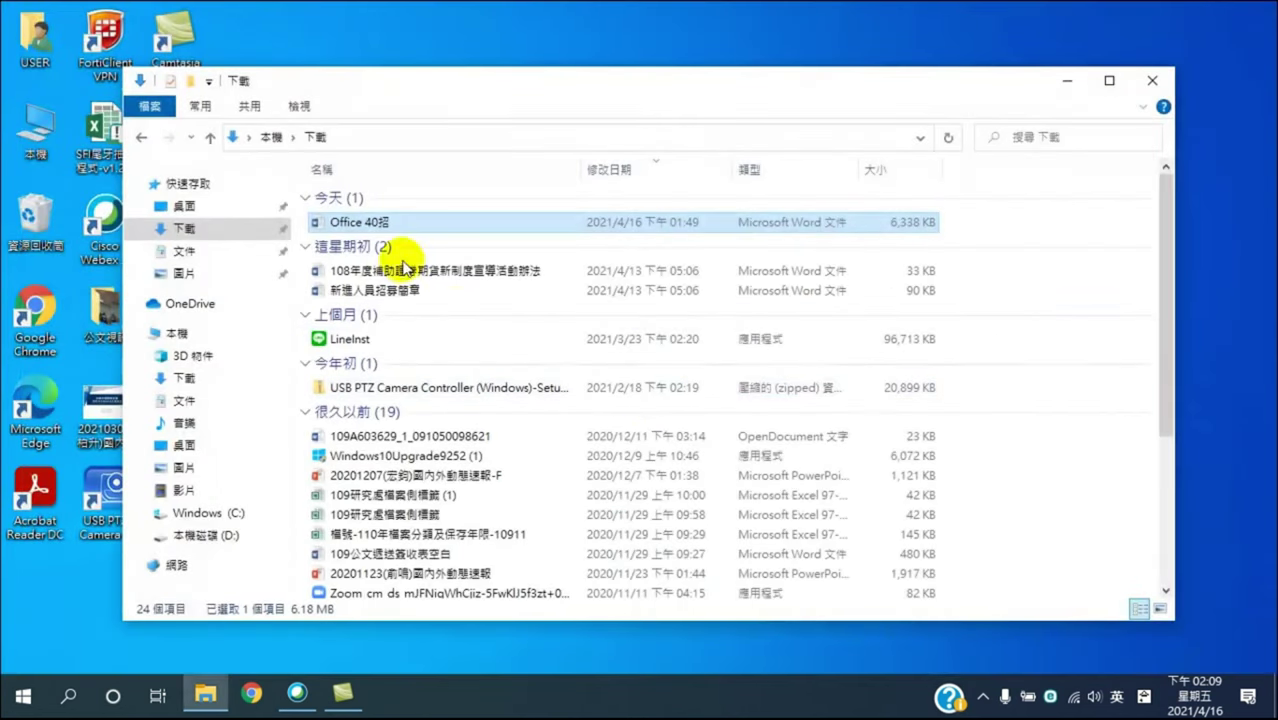
double_click(372, 223)
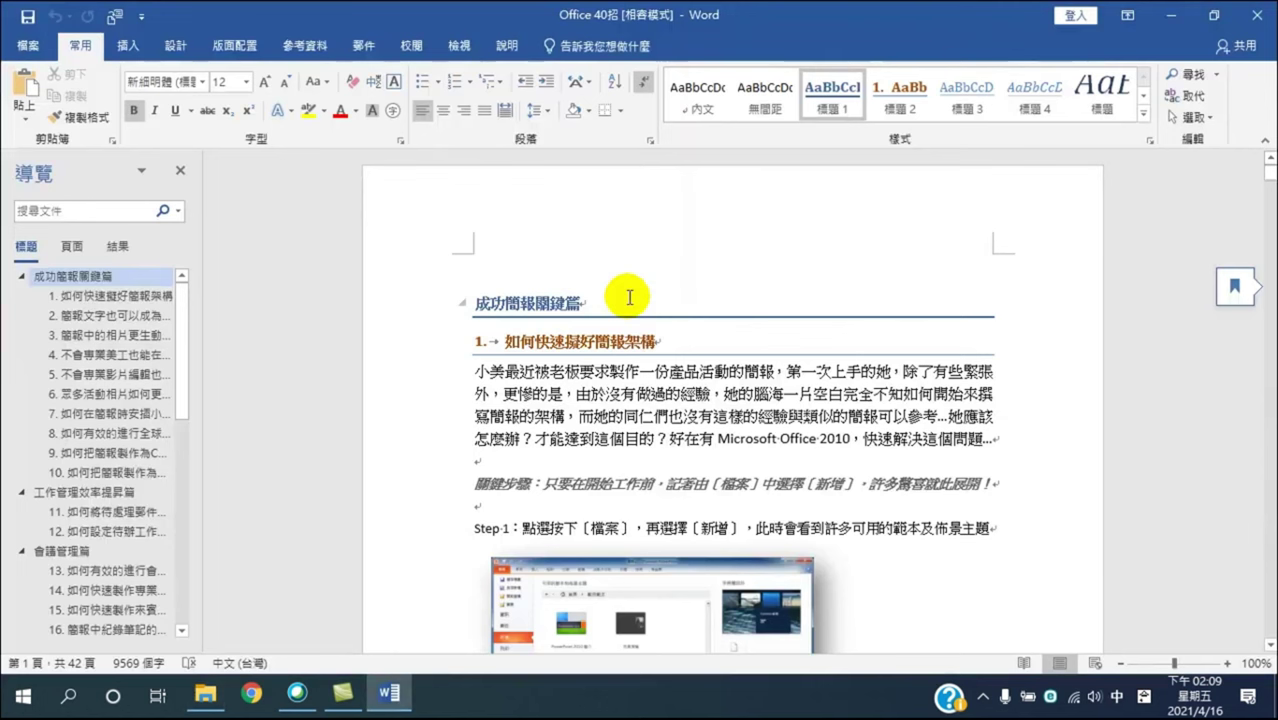